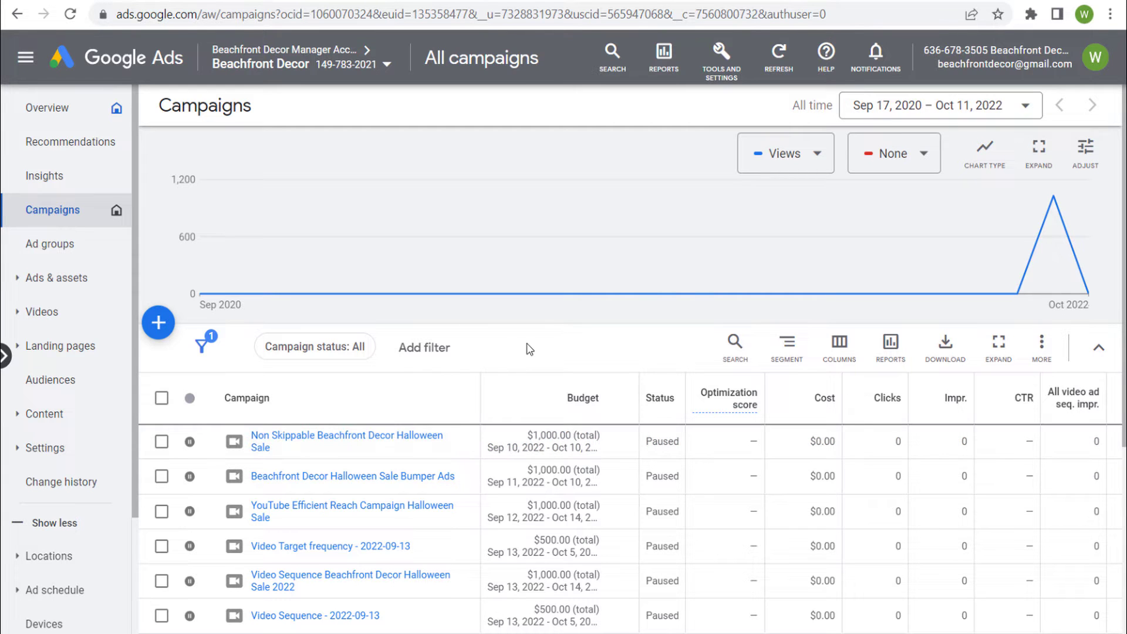
Step: Open the Audience manager's Custom segments list, showing five segments such as Beach Halloween Keywords
{"action": "left_click", "coordinate": [729, 70]}
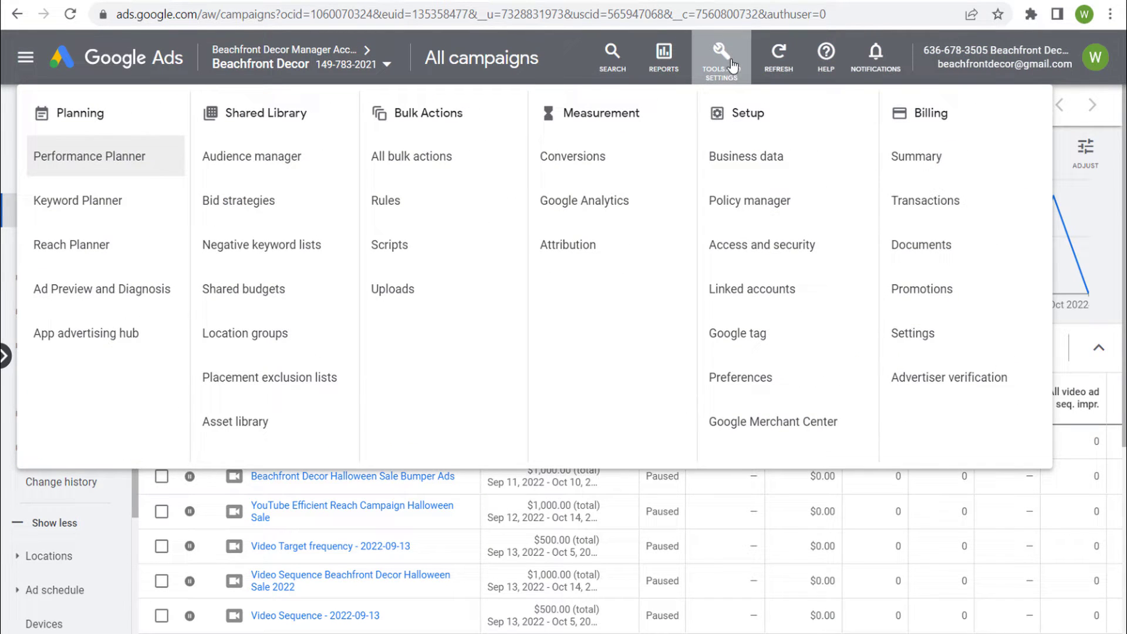
{"action": "left_click", "coordinate": [263, 163]}
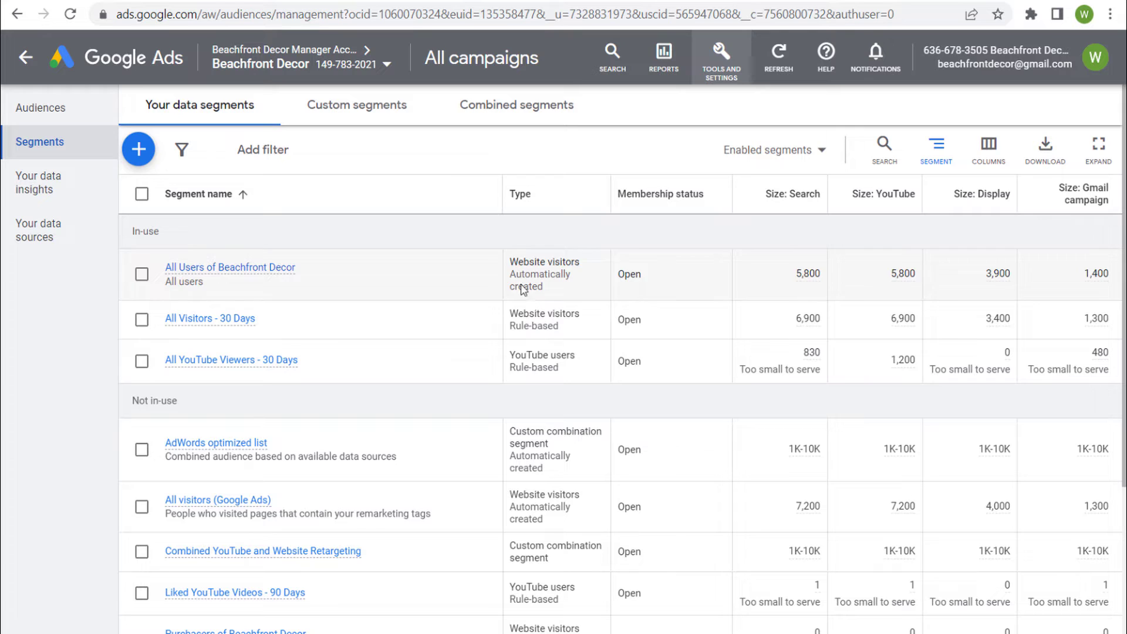
{"action": "scroll", "coordinate": [476, 419], "scroll_direction": "down", "scroll_amount": 4}
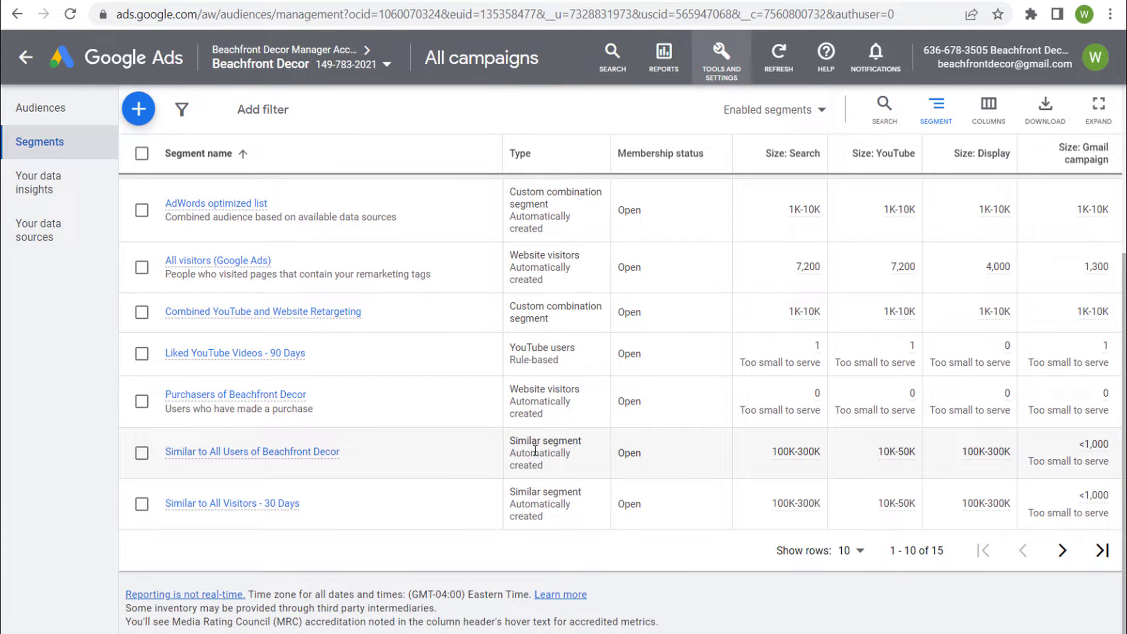
{"action": "scroll", "coordinate": [440, 418], "scroll_direction": "up", "scroll_amount": 4}
{"action": "left_click", "coordinate": [370, 108]}
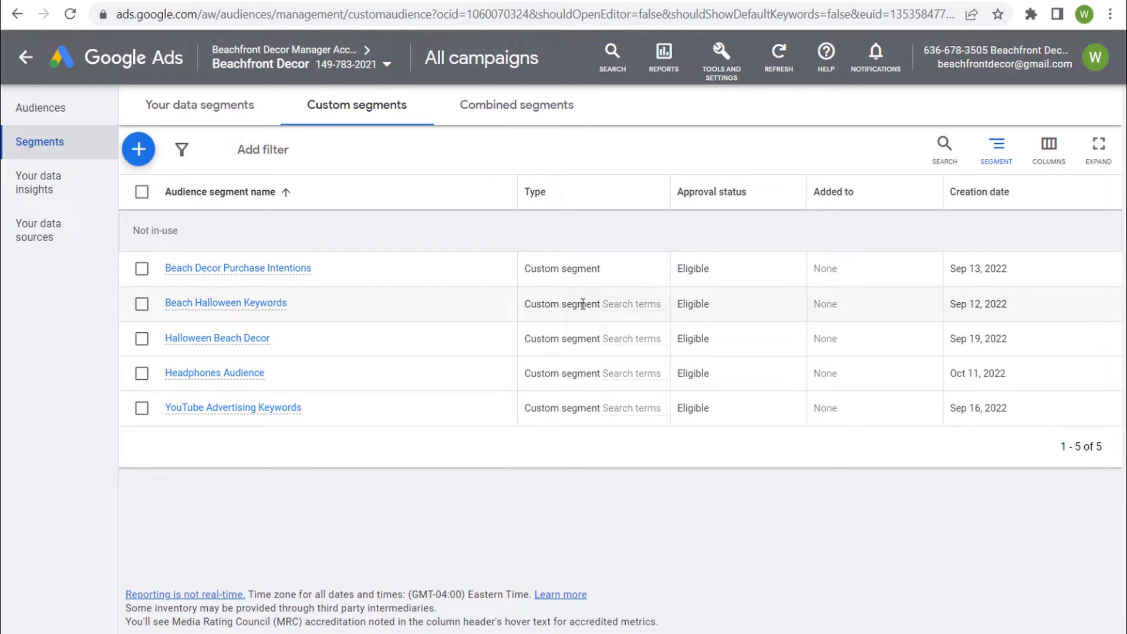
{"action": "mouse_move", "coordinate": [631, 314]}
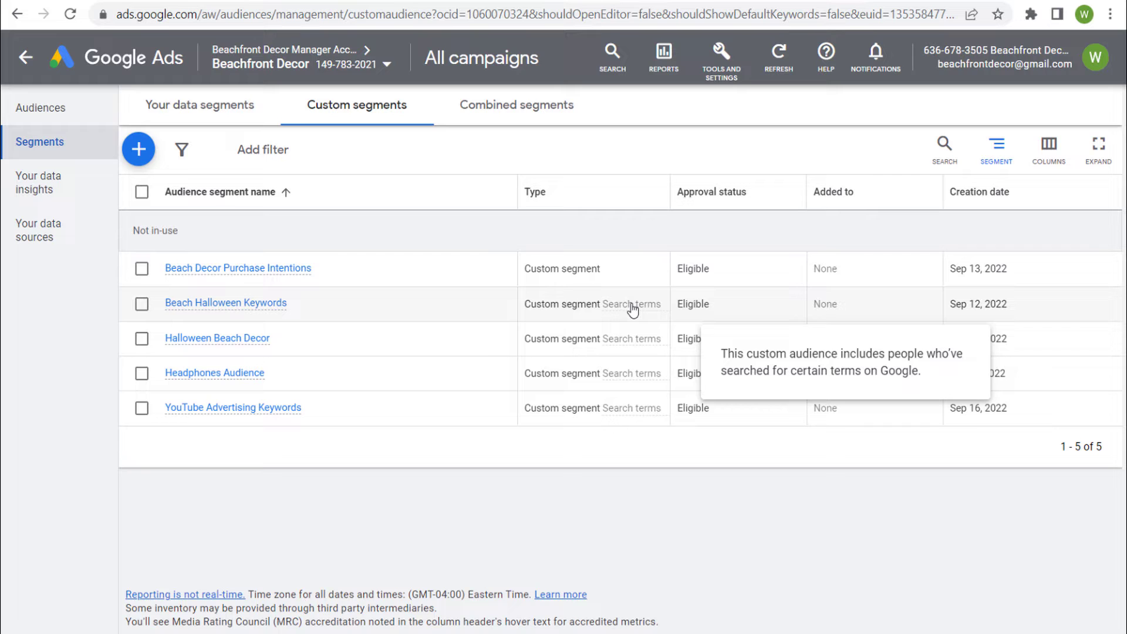
Step: Create a custom segment named Recipes with interests recipes, baking recipes and cupcake recipes
{"action": "left_click", "coordinate": [138, 150]}
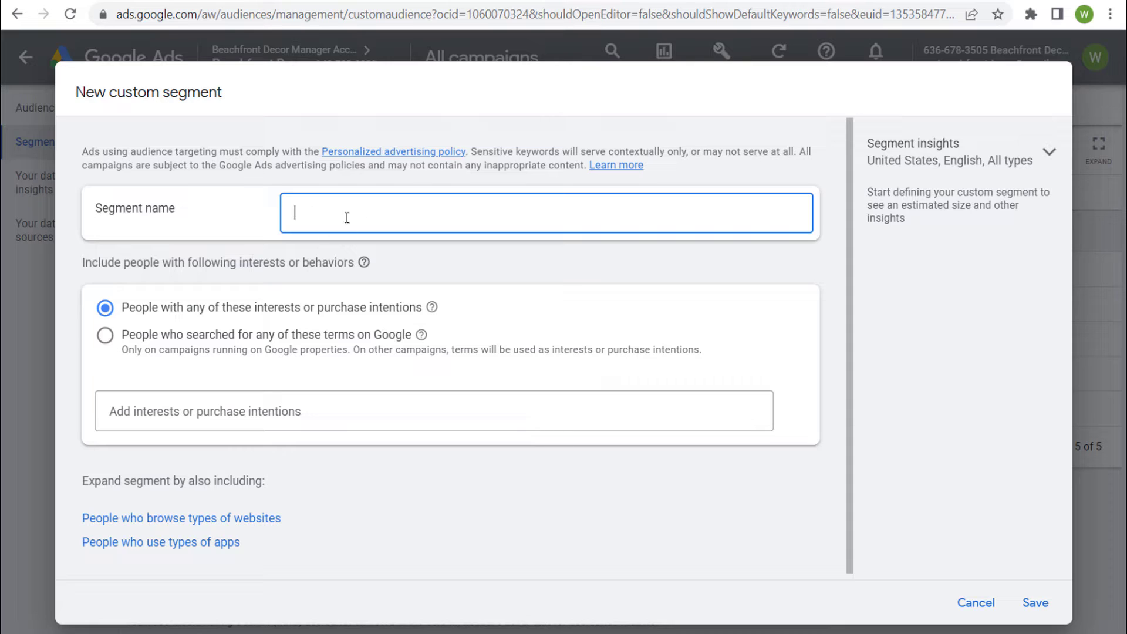
{"action": "left_click", "coordinate": [270, 156]}
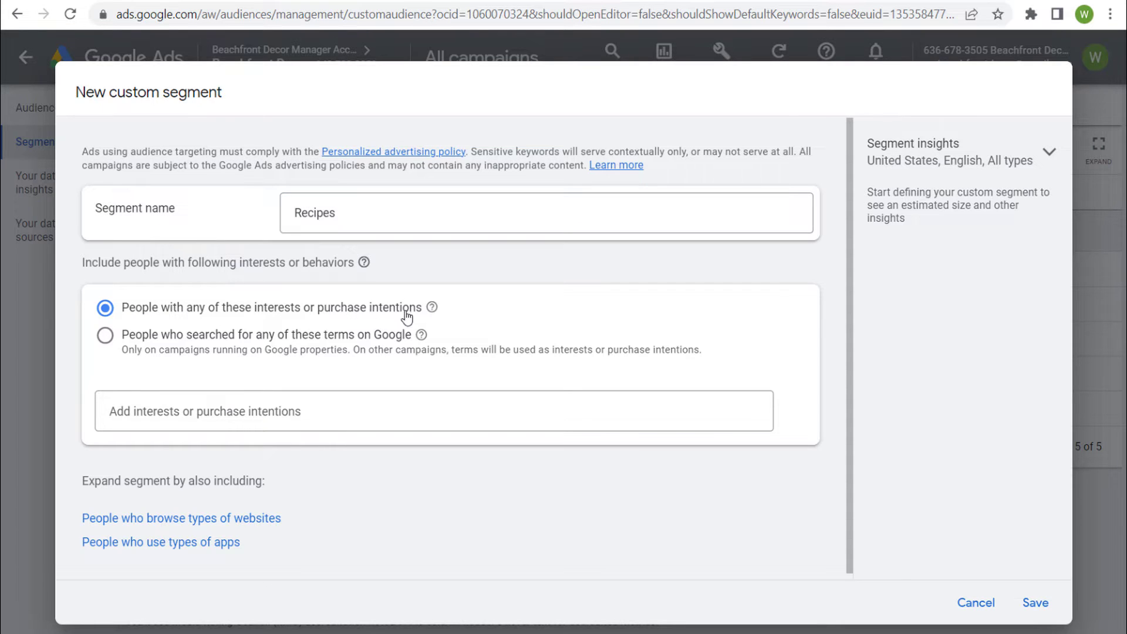
{"action": "left_click", "coordinate": [335, 413]}
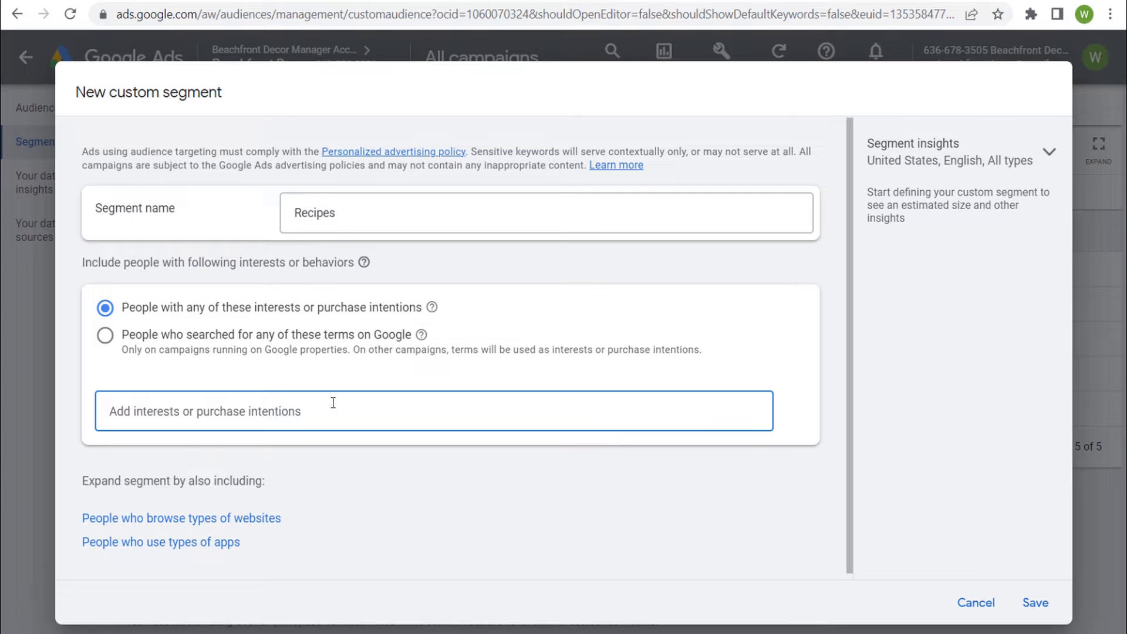
{"action": "type", "text": "recipes"}
{"action": "key", "text": "Return"}
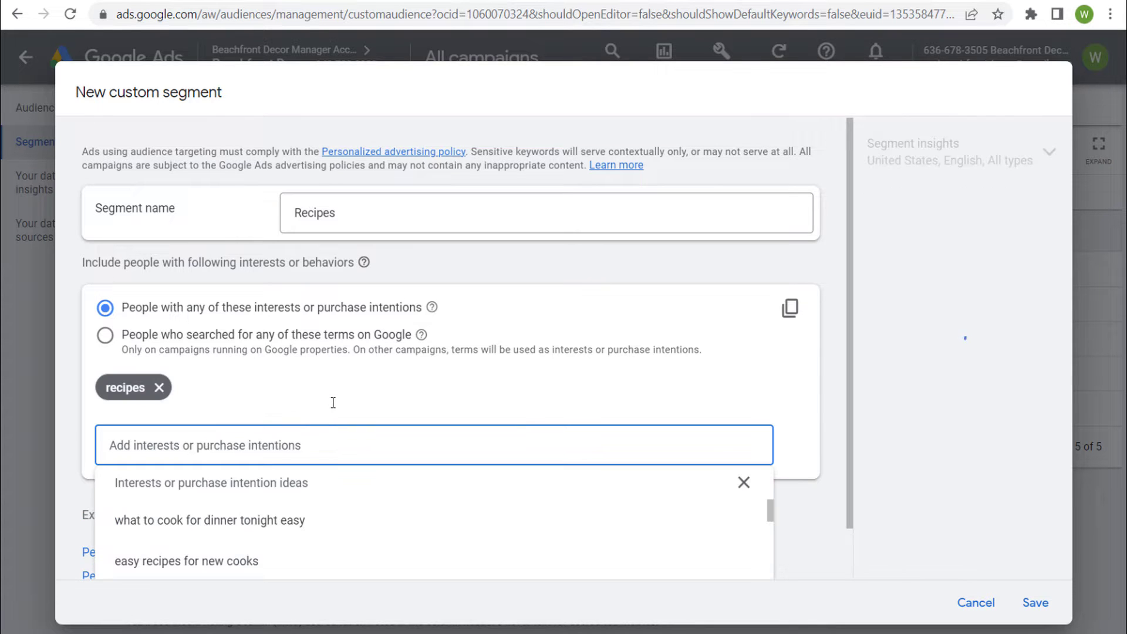
{"action": "type", "text": "bak"}
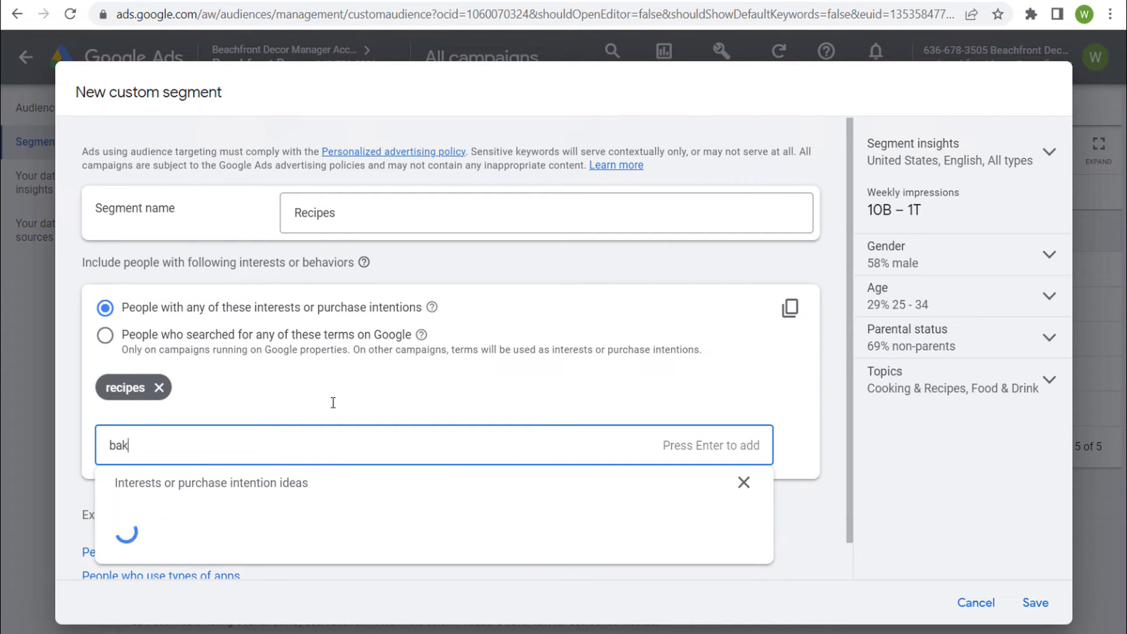
{"action": "type", "text": "ing recipes"}
{"action": "key", "text": "Return"}
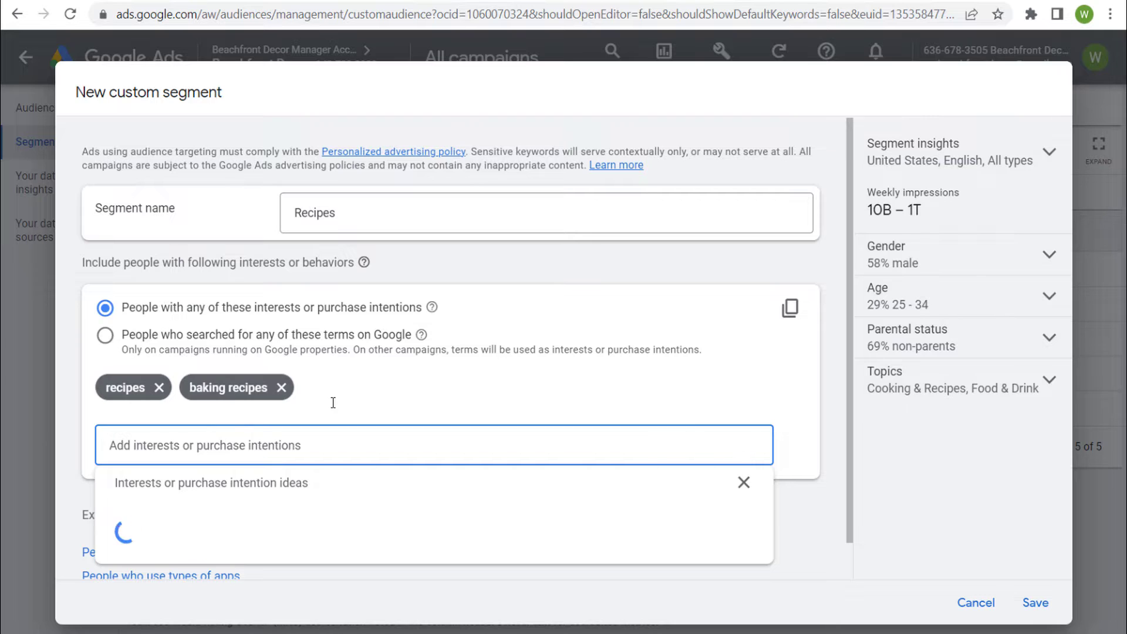
{"action": "type", "text": "cupcake recipes"}
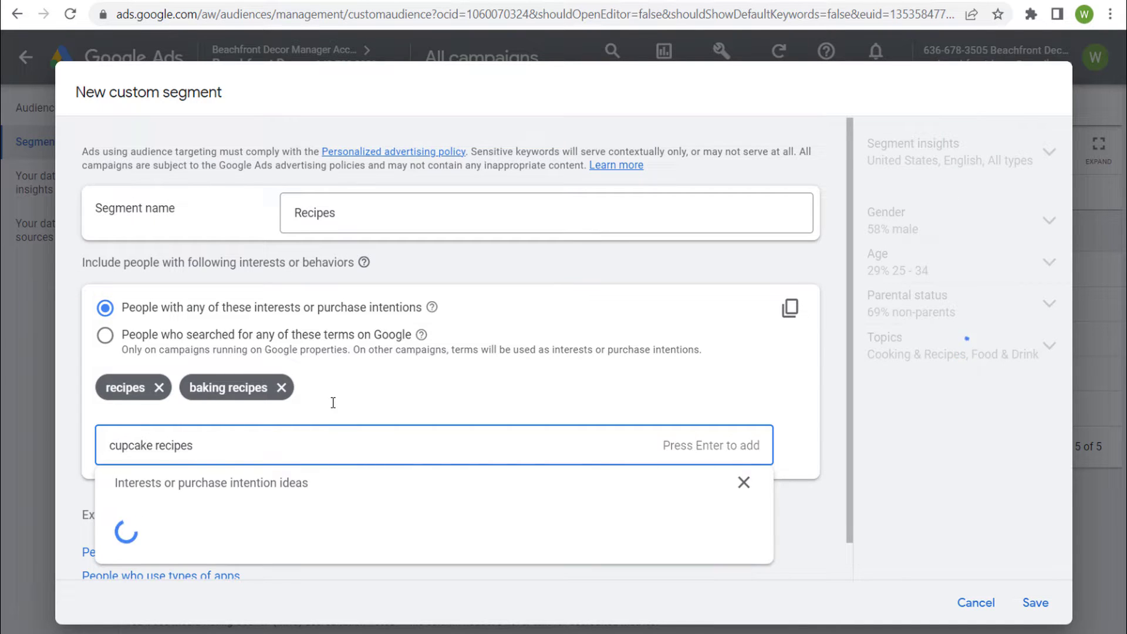
{"action": "key", "text": "Return"}
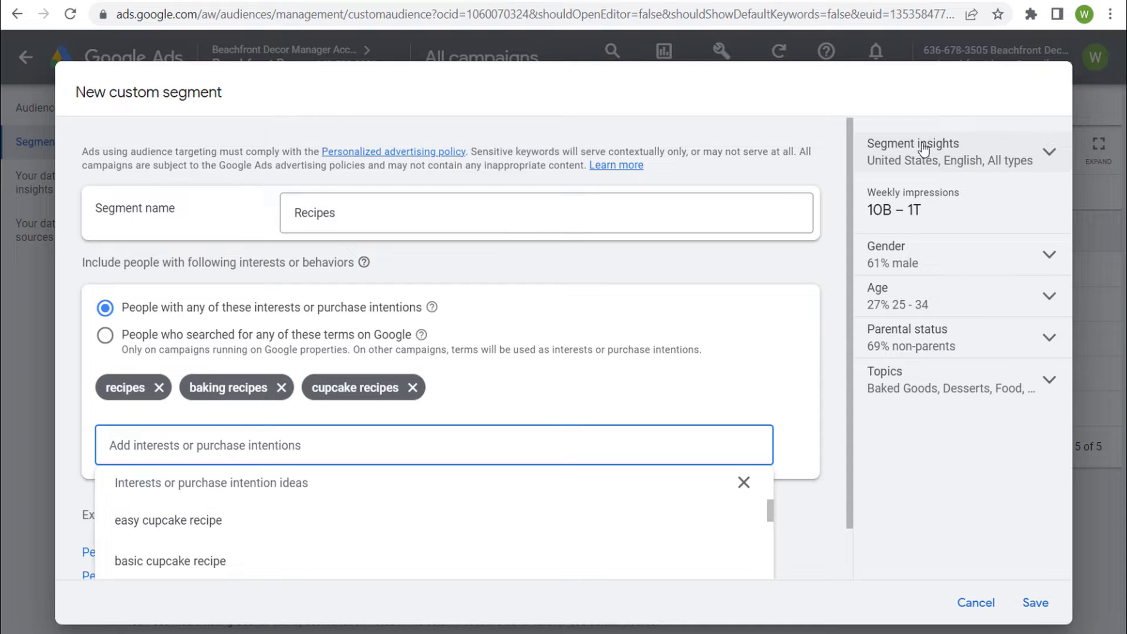
Step: Expand the Recipes segment's Topics insights, listing Baked Goods, Desserts, Food and Cooking & Recipes
{"action": "left_click_drag", "start_coordinate": [973, 212], "coordinate": [865, 194]}
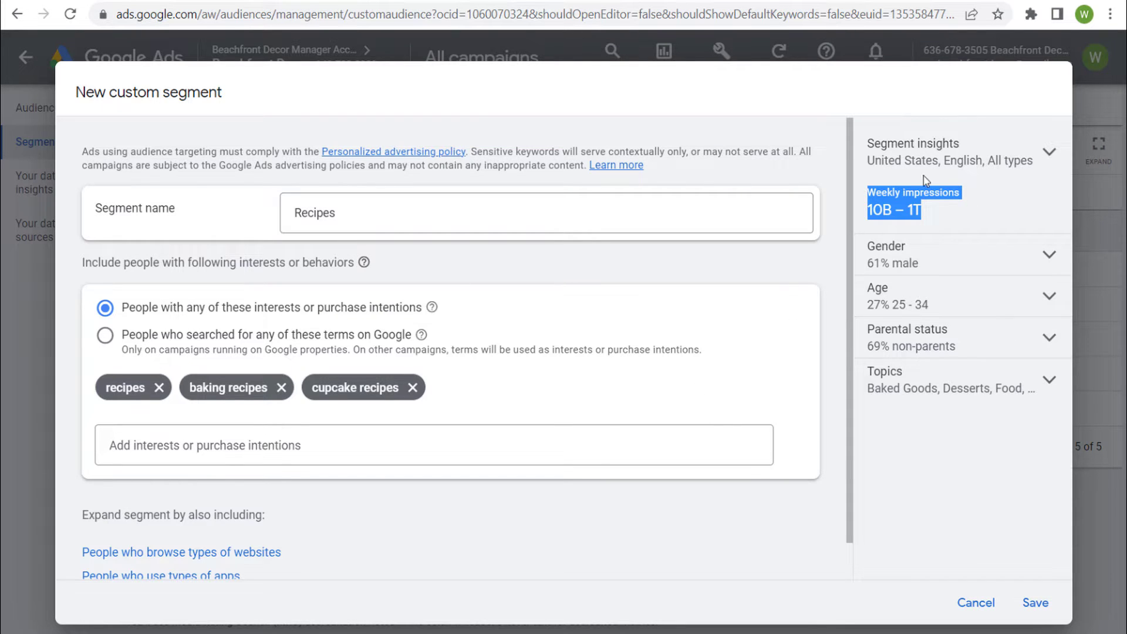
{"action": "left_click", "coordinate": [1050, 382]}
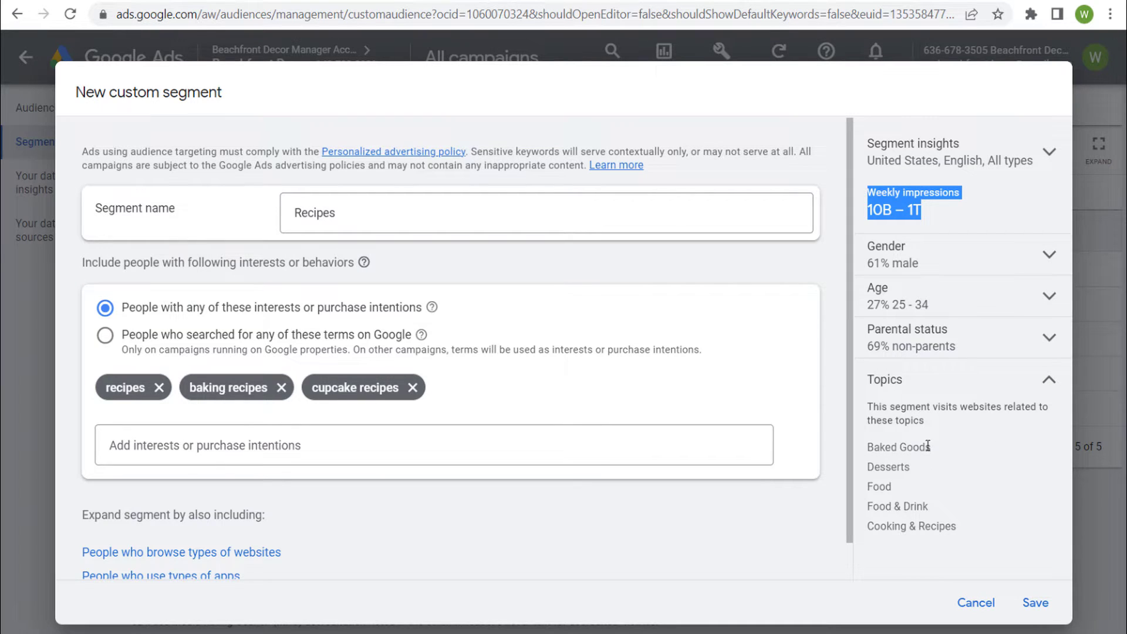
{"action": "scroll", "coordinate": [693, 341], "scroll_direction": "down", "scroll_amount": 1}
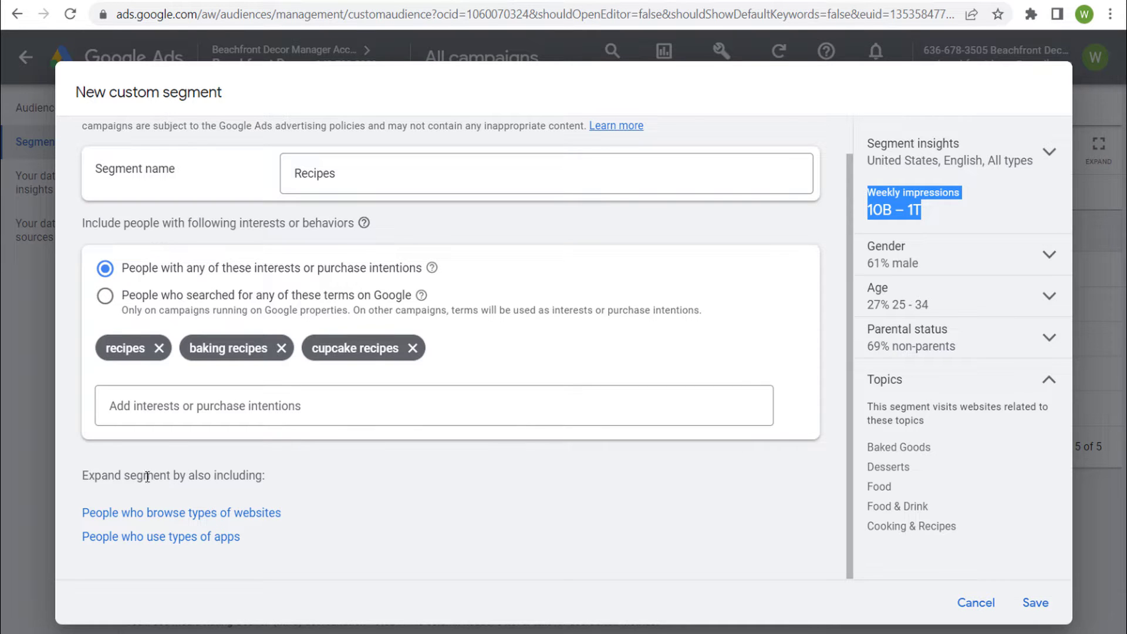
Step: Add allrecipes.com and foodnetwork.com as similar websites for the Recipes segment
{"action": "left_click", "coordinate": [151, 515]}
{"action": "scroll", "coordinate": [347, 485], "scroll_direction": "down", "scroll_amount": 2}
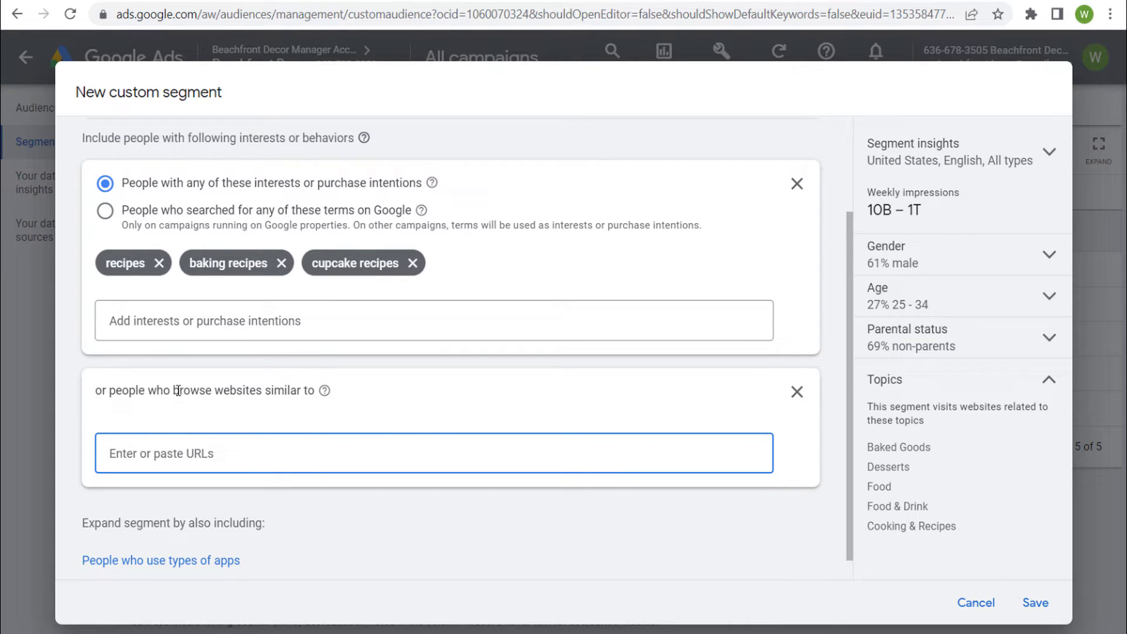
{"action": "type", "text": "allrec"}
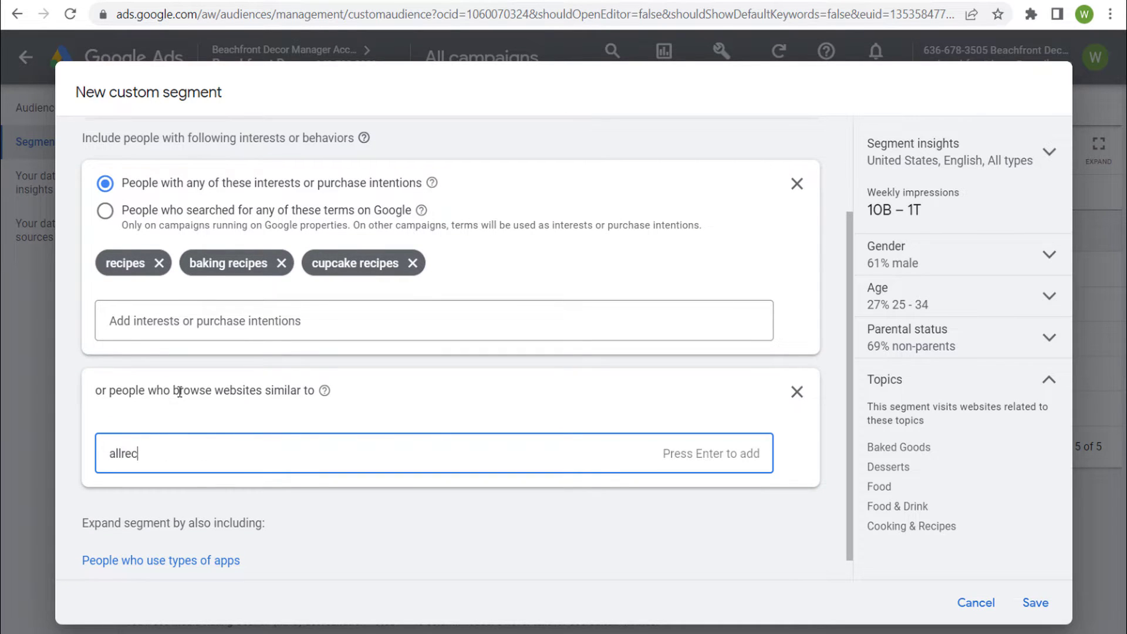
{"action": "type", "text": "ipes.com"}
{"action": "key", "text": "Return"}
{"action": "type", "text": "foo"}
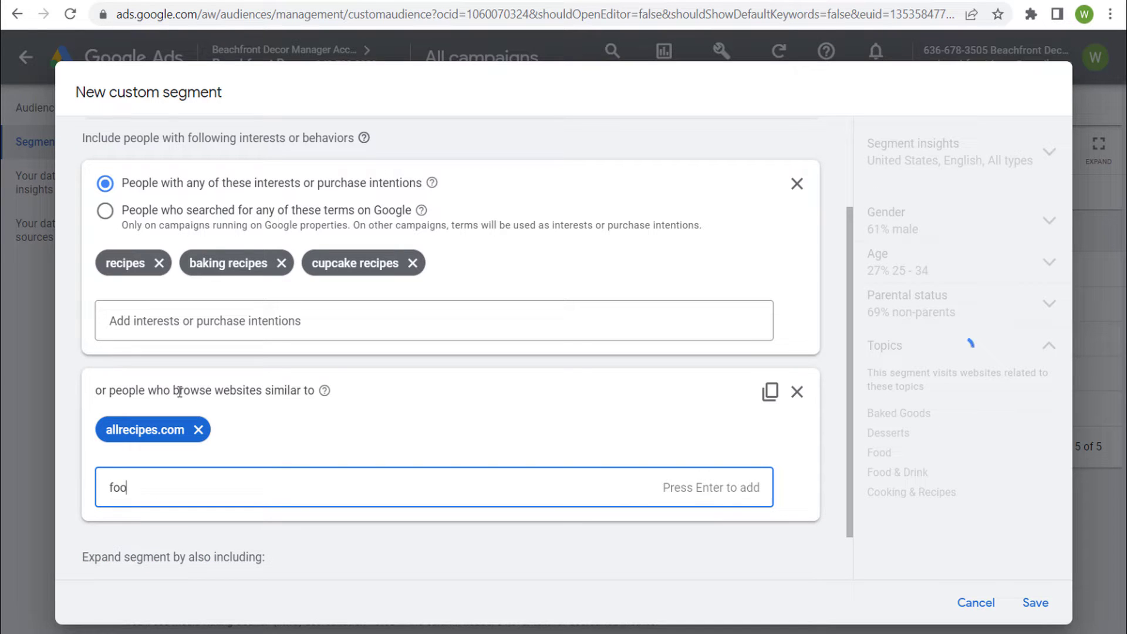
{"action": "type", "text": "dnetwork.com"}
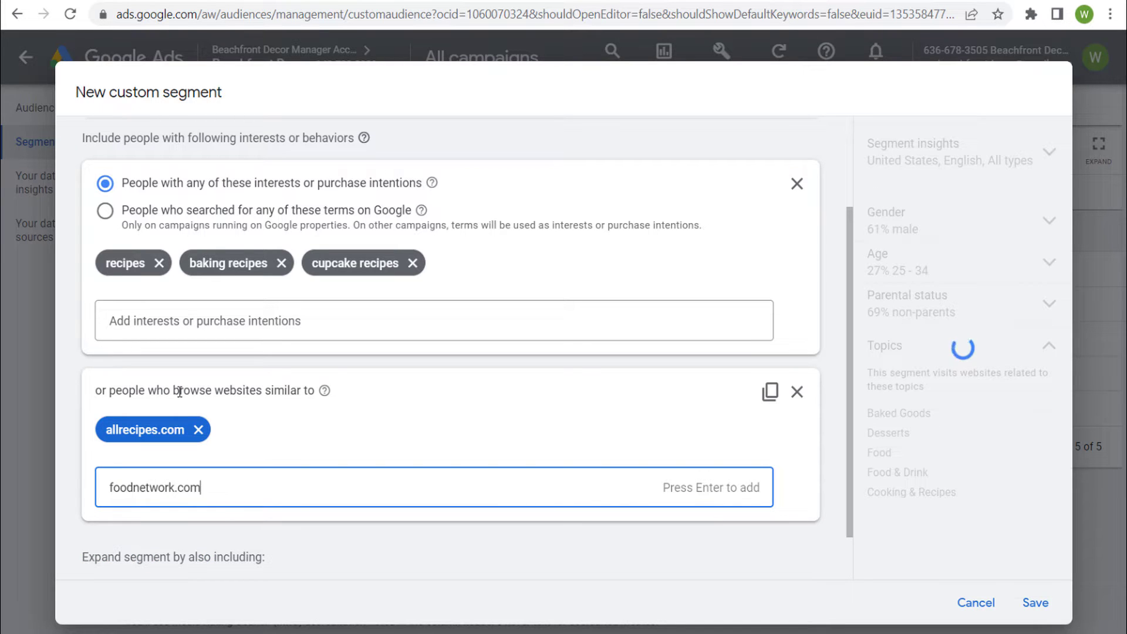
{"action": "key", "text": "Return"}
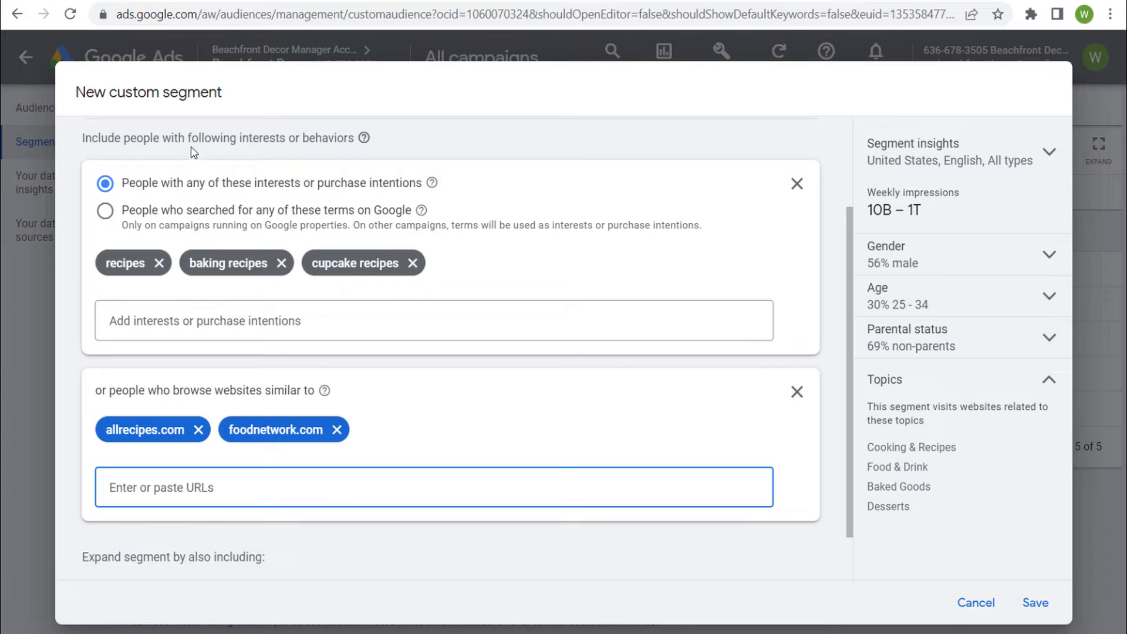
Step: Review the segment's interests and similar-websites sections
{"action": "left_click_drag", "start_coordinate": [128, 139], "coordinate": [349, 139]}
{"action": "left_click", "coordinate": [306, 232]}
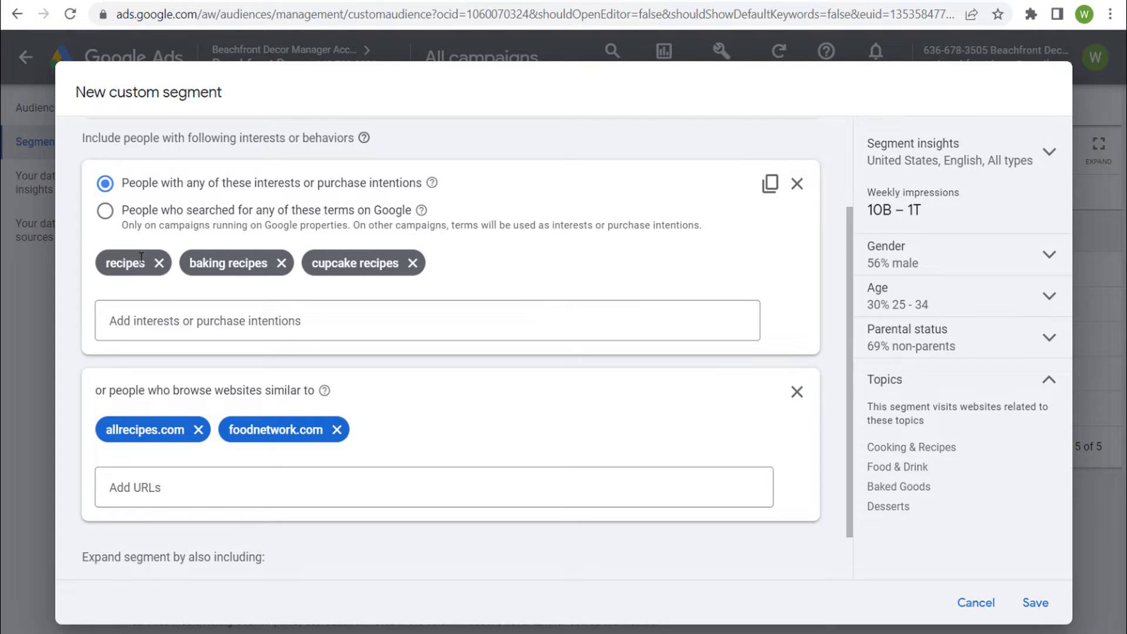
{"action": "left_click_drag", "start_coordinate": [94, 390], "coordinate": [305, 389]}
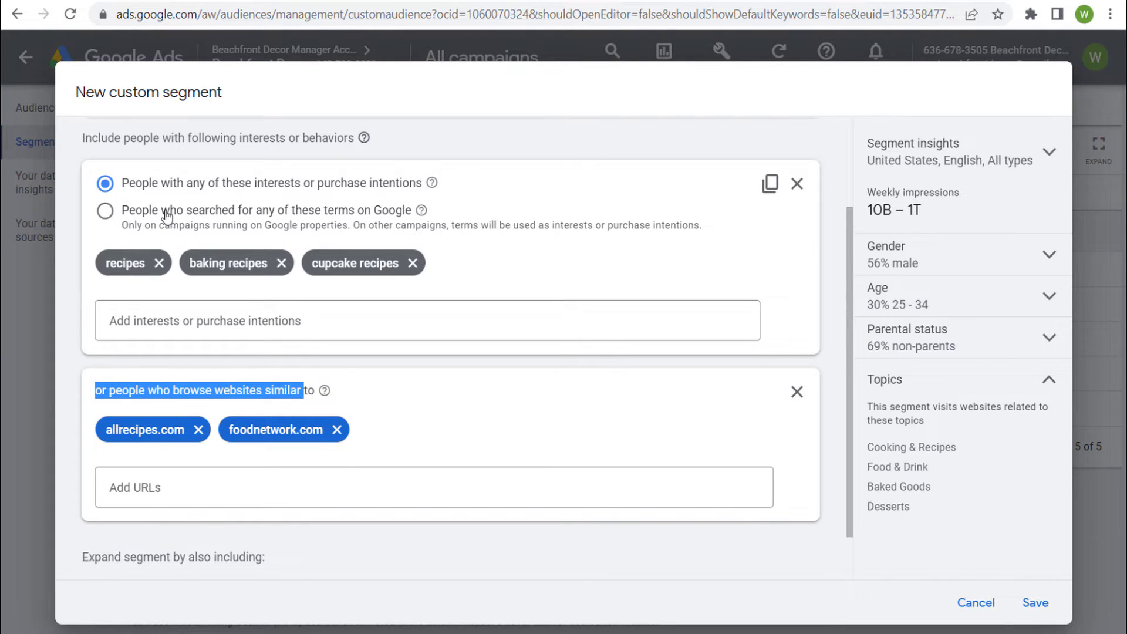
{"action": "left_click", "coordinate": [265, 407]}
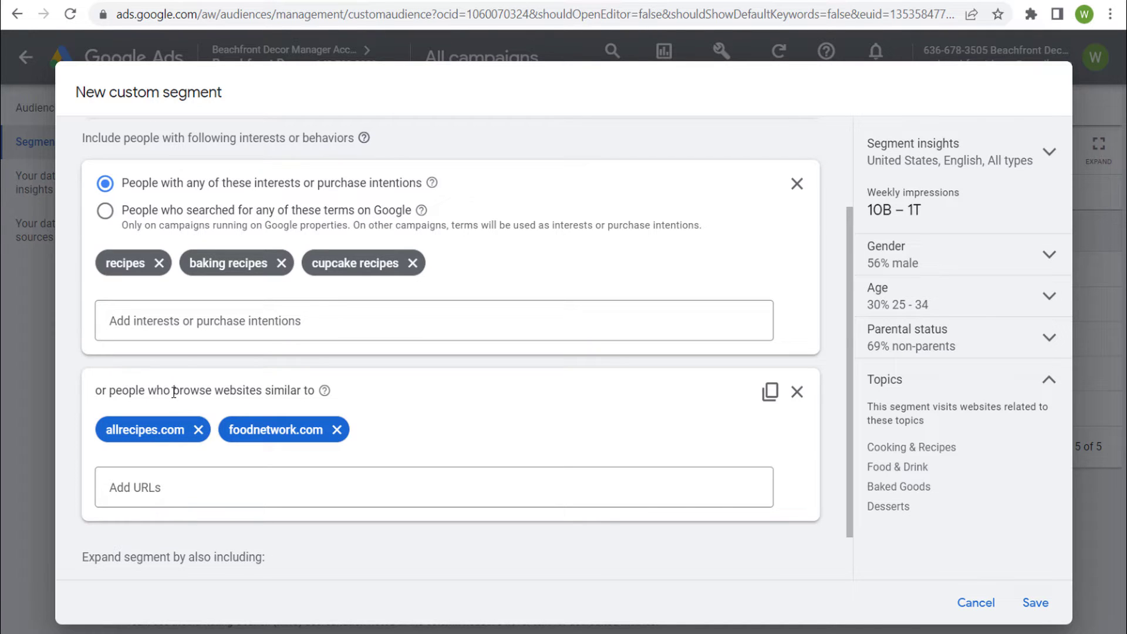
{"action": "scroll", "coordinate": [296, 396], "scroll_direction": "down", "scroll_amount": 1}
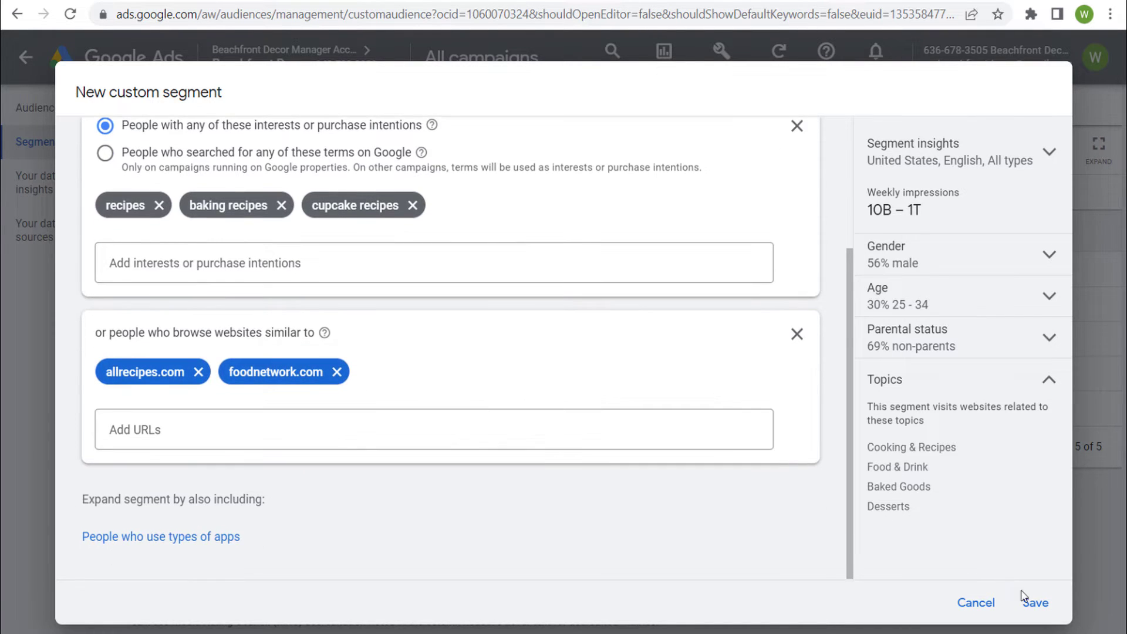
{"action": "scroll", "coordinate": [769, 334], "scroll_direction": "up", "scroll_amount": 3}
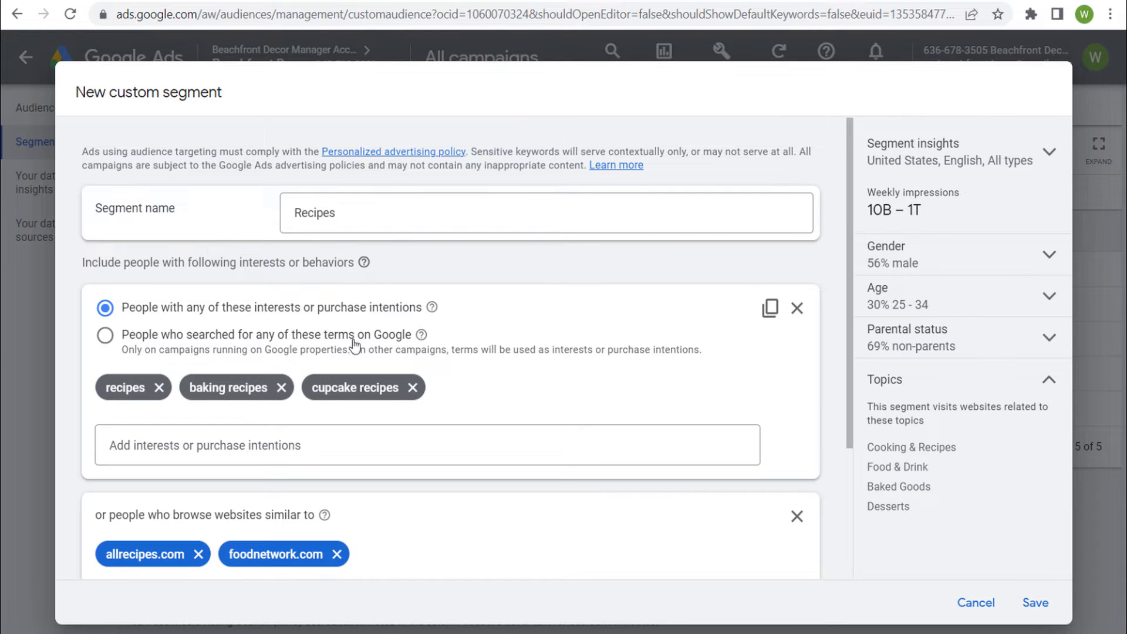
Step: Target Google searchers of the terms and remove the similar websites, estimating 1B–5B weekly impressions
{"action": "left_click", "coordinate": [106, 337]}
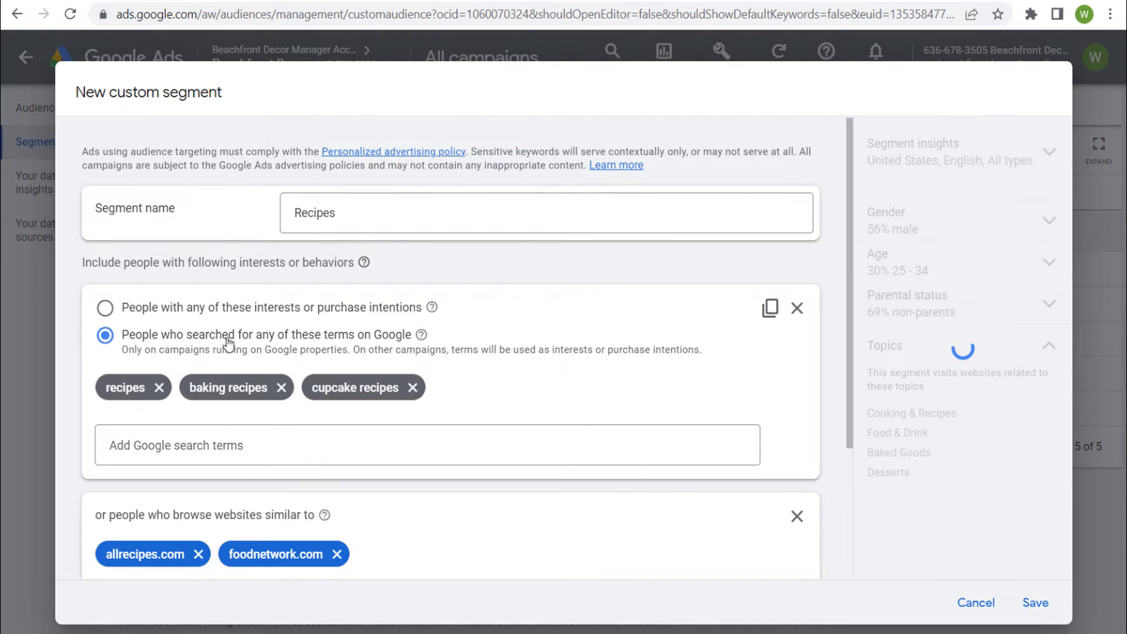
{"action": "left_click", "coordinate": [797, 516]}
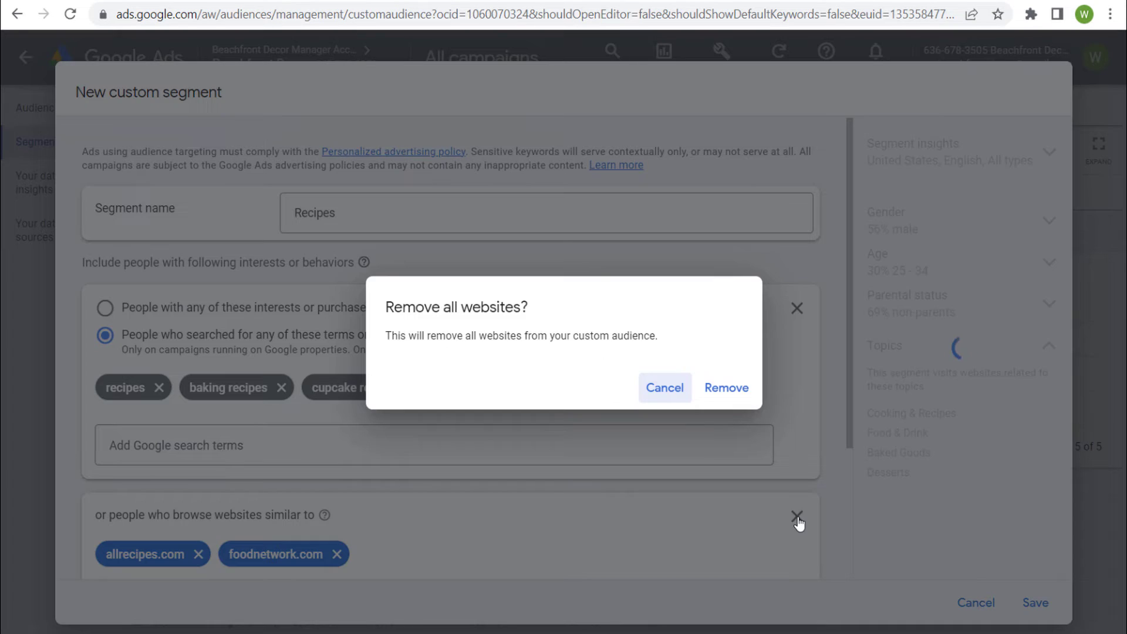
{"action": "left_click", "coordinate": [721, 396]}
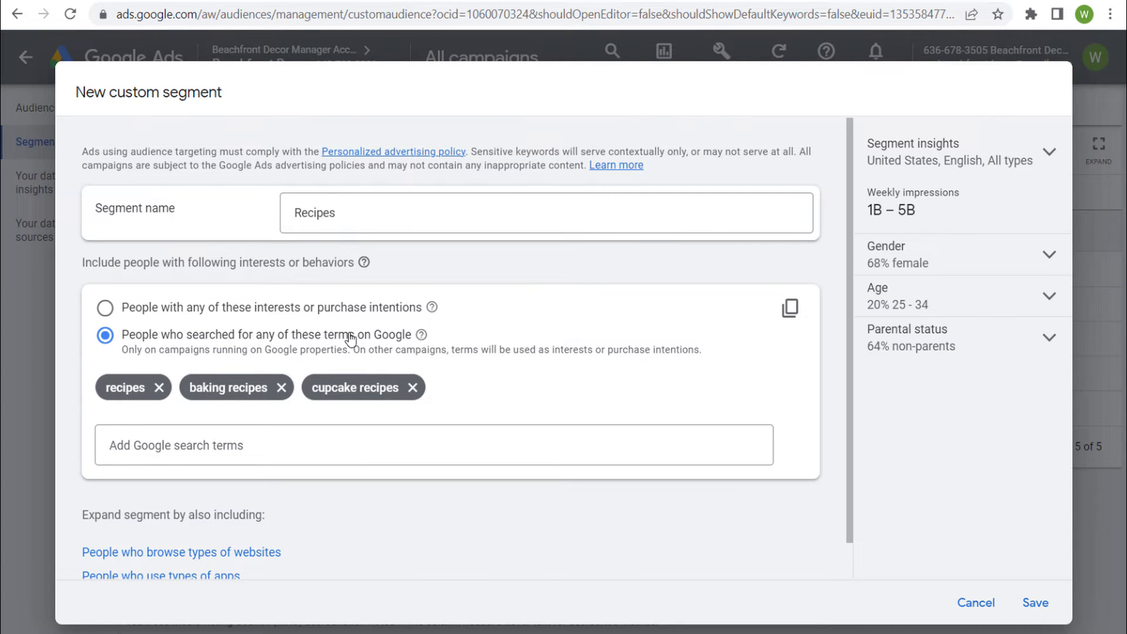
{"action": "left_click_drag", "start_coordinate": [950, 215], "coordinate": [865, 211]}
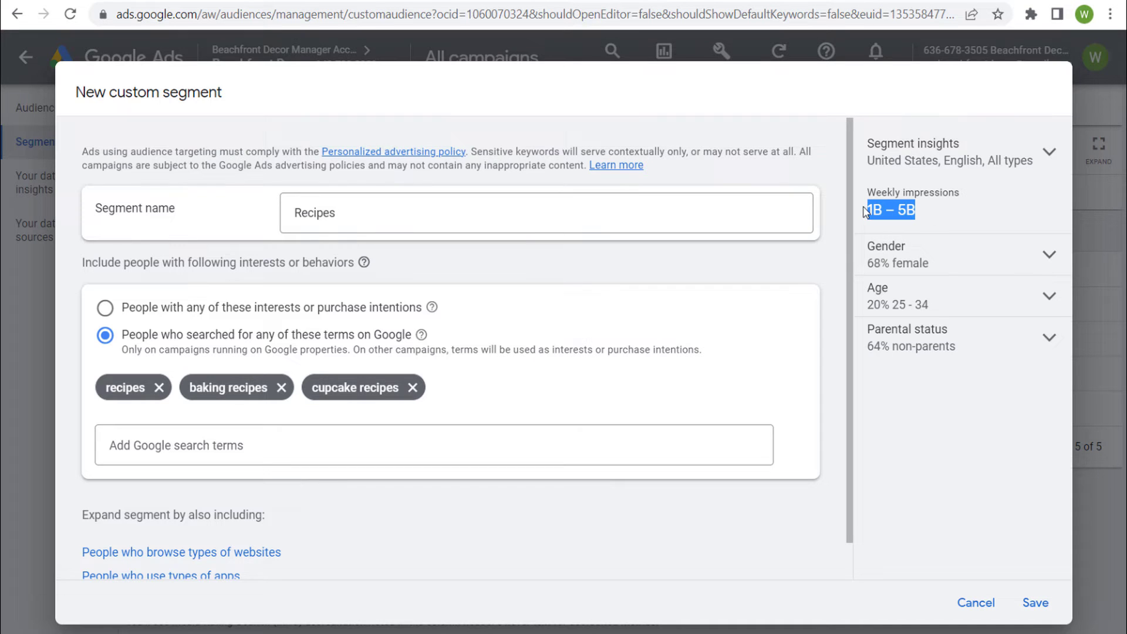
{"action": "left_click", "coordinate": [896, 200]}
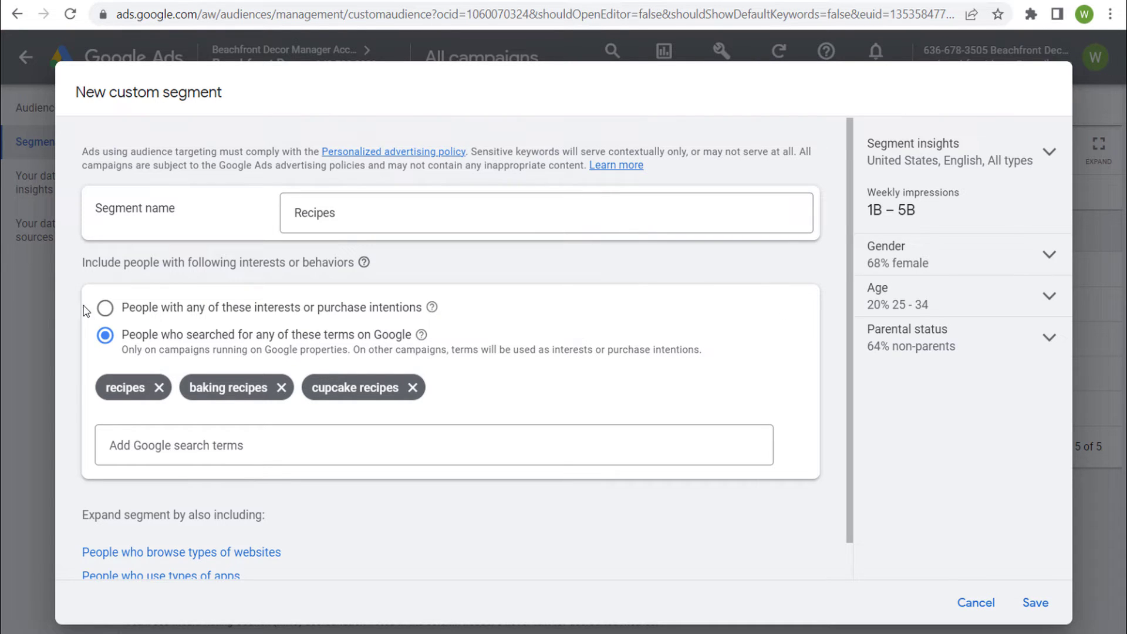
Step: Compare with interests targeting, which estimates 10B–1T weekly impressions
{"action": "left_click", "coordinate": [105, 308]}
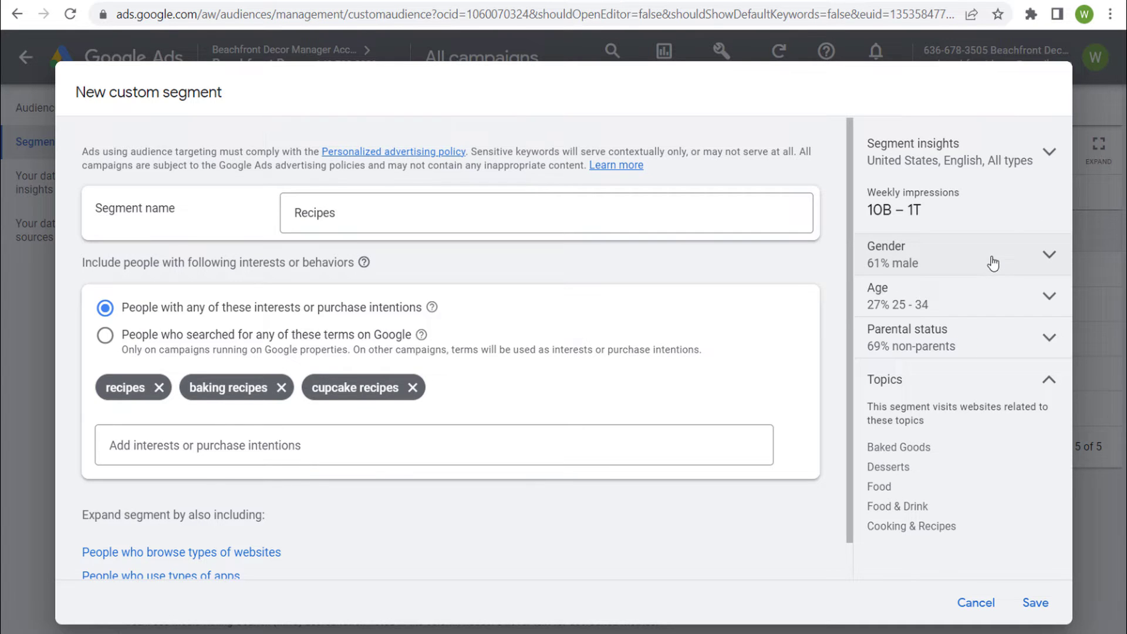
{"action": "left_click_drag", "start_coordinate": [869, 194], "coordinate": [970, 219]}
{"action": "left_click", "coordinate": [970, 218]}
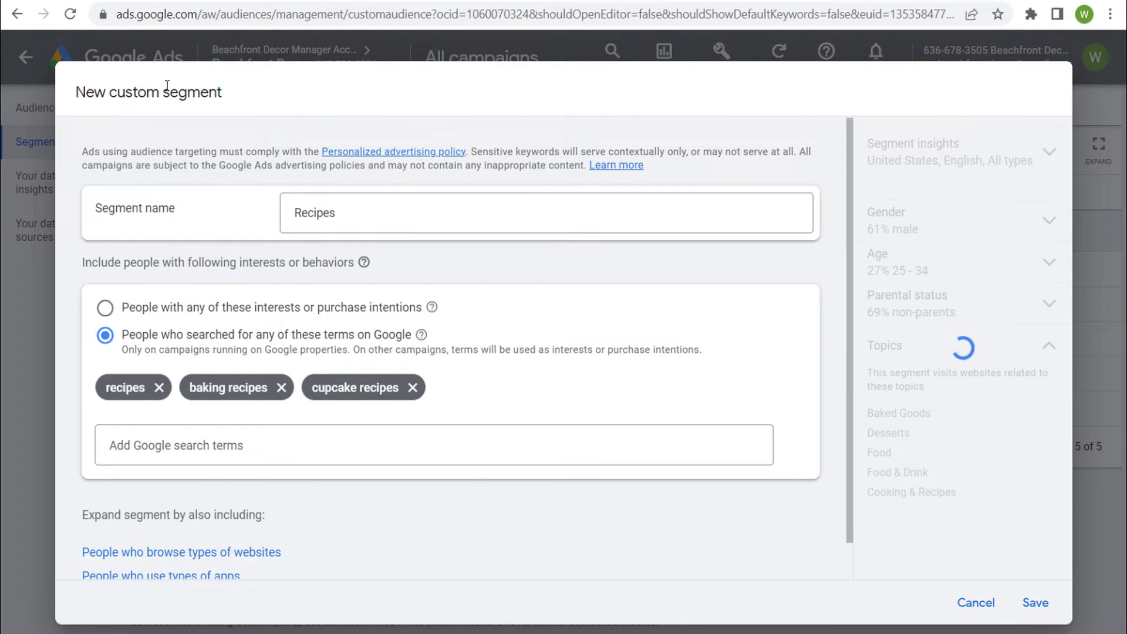
{"action": "scroll", "coordinate": [261, 317], "scroll_direction": "down", "scroll_amount": 1}
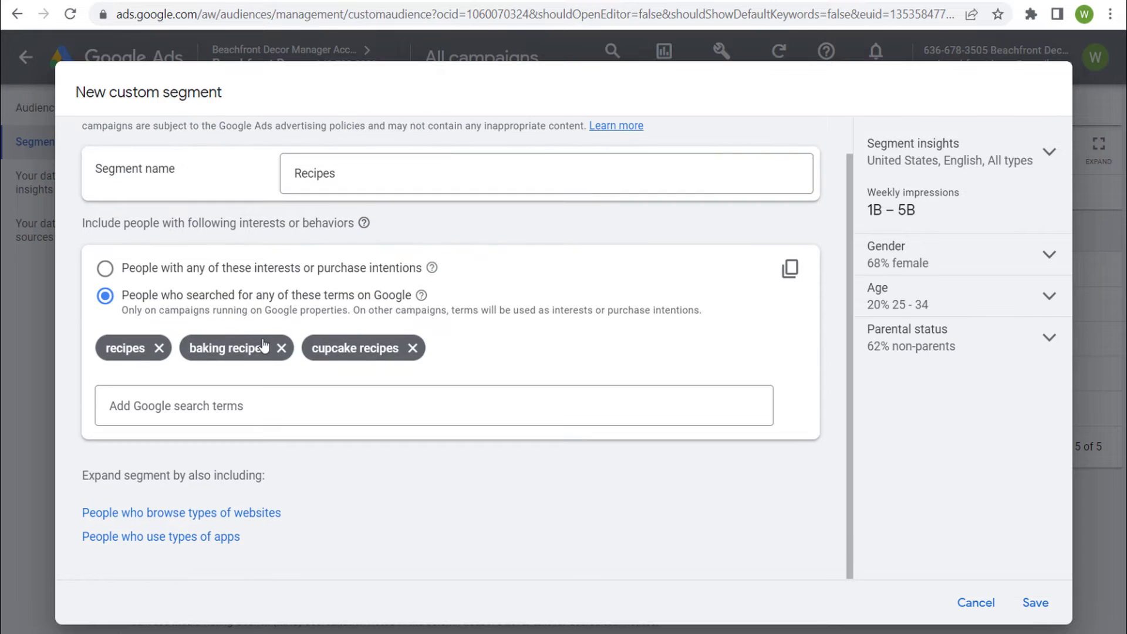
{"action": "left_click_drag", "start_coordinate": [96, 478], "coordinate": [330, 478]}
{"action": "left_click", "coordinate": [372, 480]}
{"action": "left_click", "coordinate": [169, 518]}
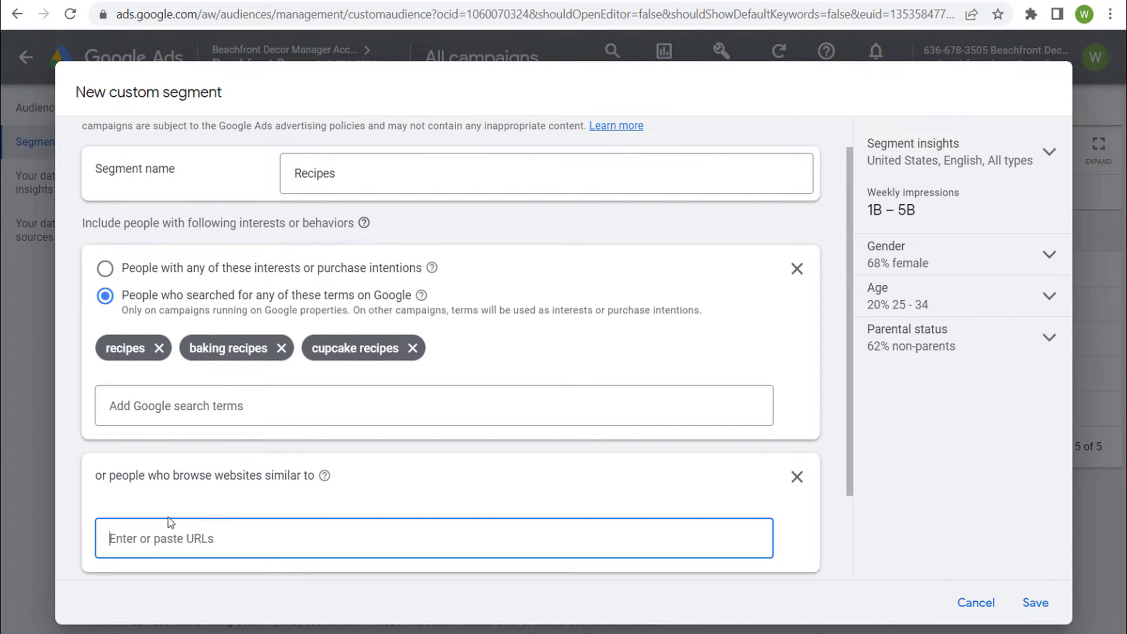
{"action": "left_click", "coordinate": [796, 475]}
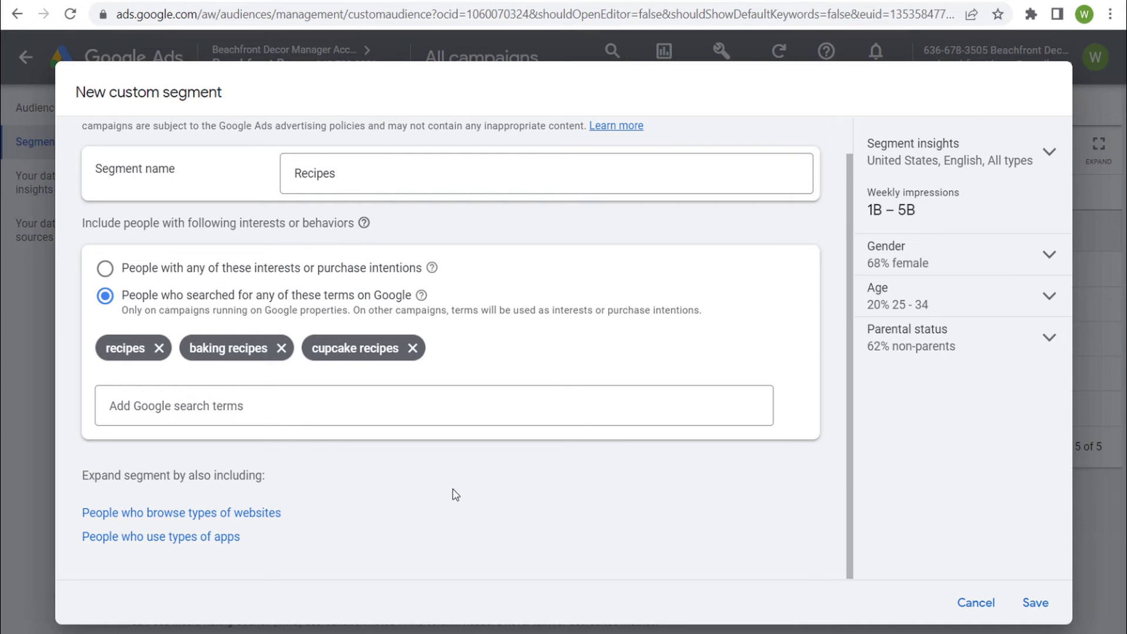
{"action": "left_click", "coordinate": [193, 538]}
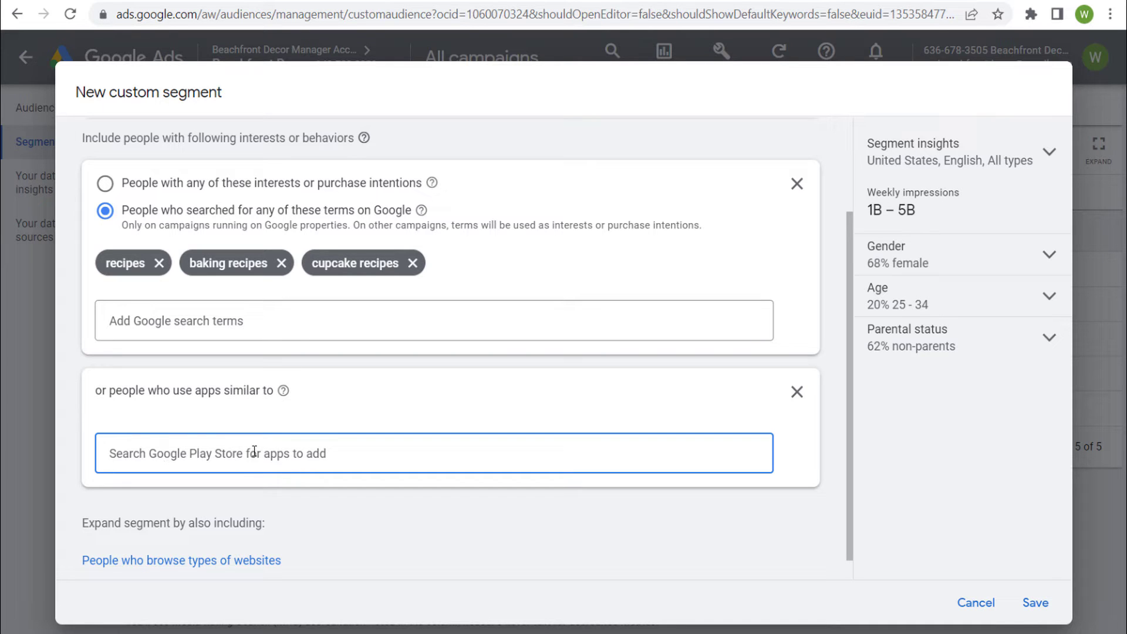
{"action": "type", "text": "recipes"}
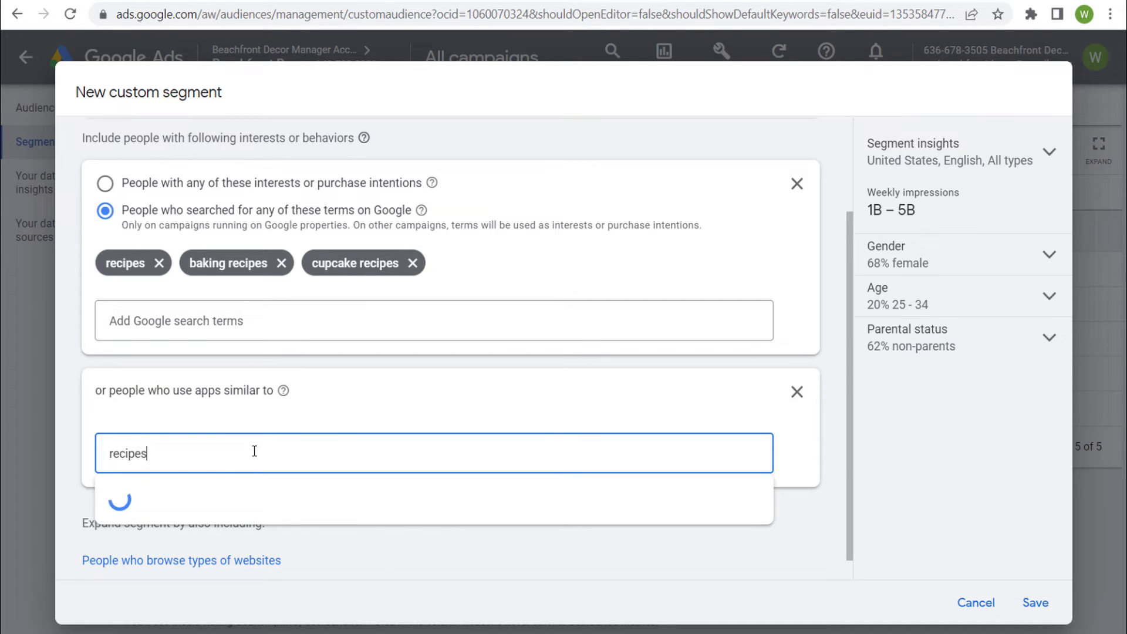
{"action": "scroll", "coordinate": [340, 370], "scroll_direction": "down", "scroll_amount": 1}
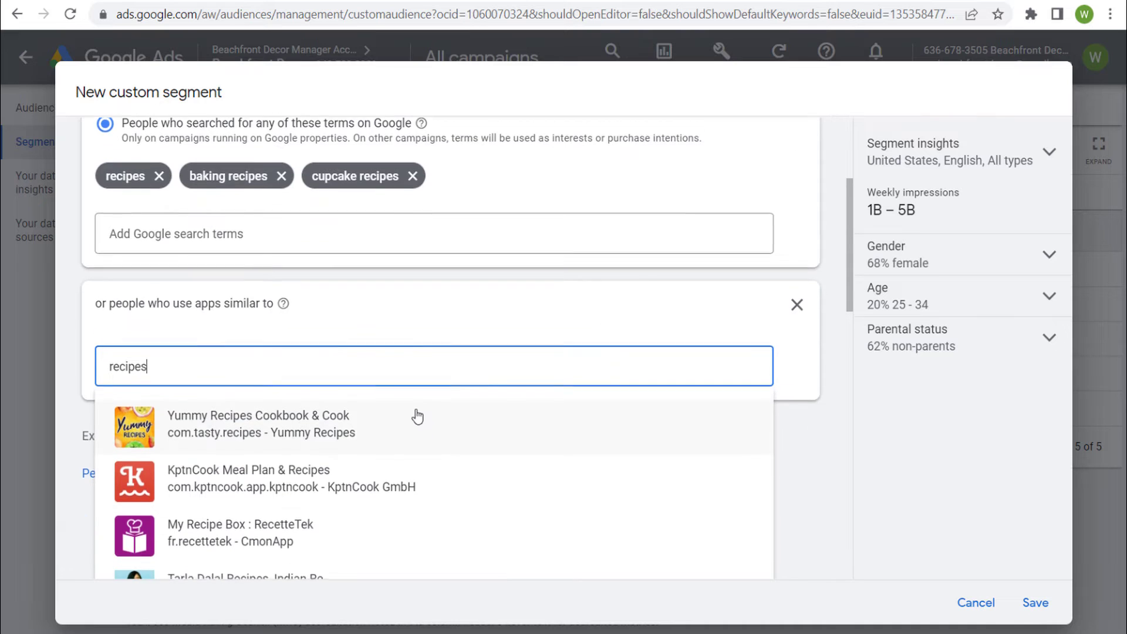
{"action": "scroll", "coordinate": [419, 458], "scroll_direction": "down", "scroll_amount": 1}
{"action": "left_click", "coordinate": [449, 348]}
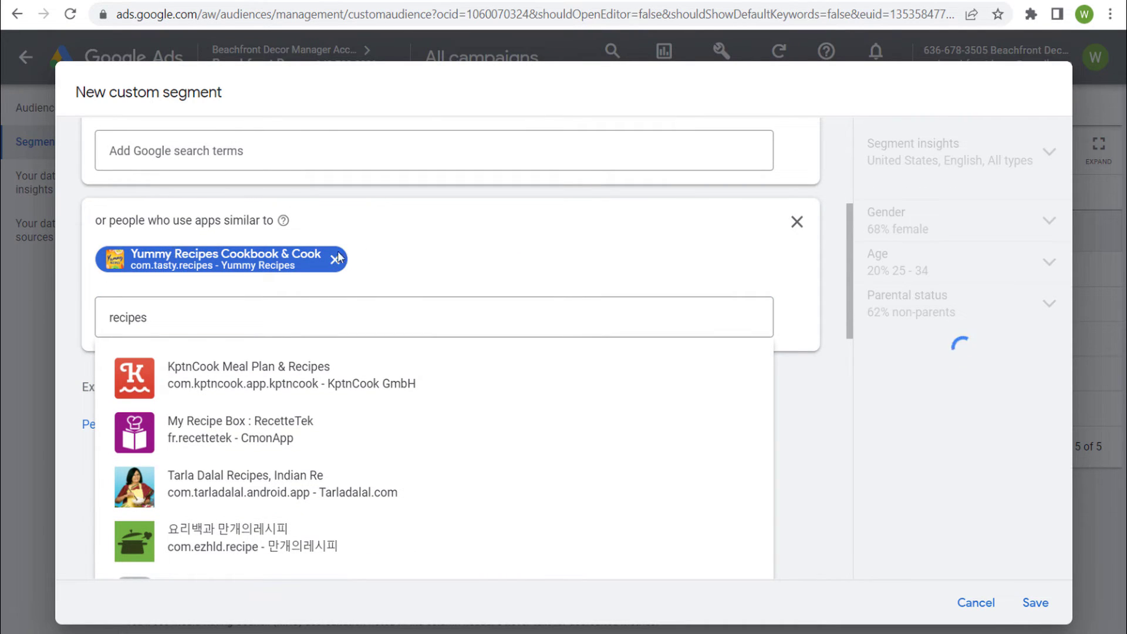
{"action": "left_click", "coordinate": [531, 254]}
{"action": "left_click", "coordinate": [540, 252]}
{"action": "left_click", "coordinate": [746, 310]}
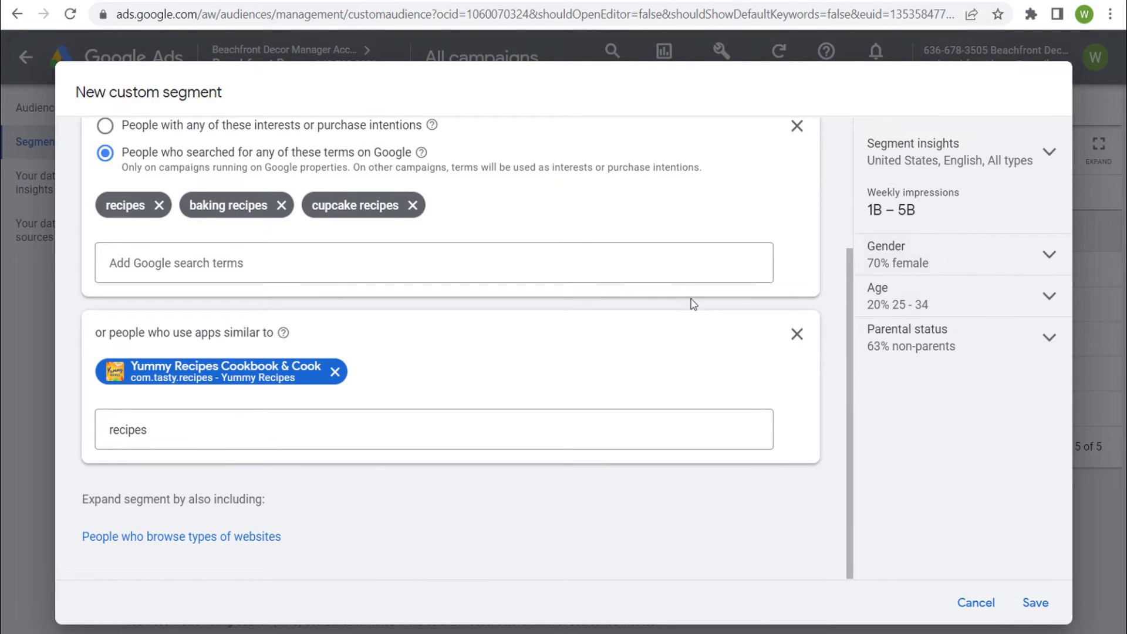
{"action": "left_click", "coordinate": [798, 335]}
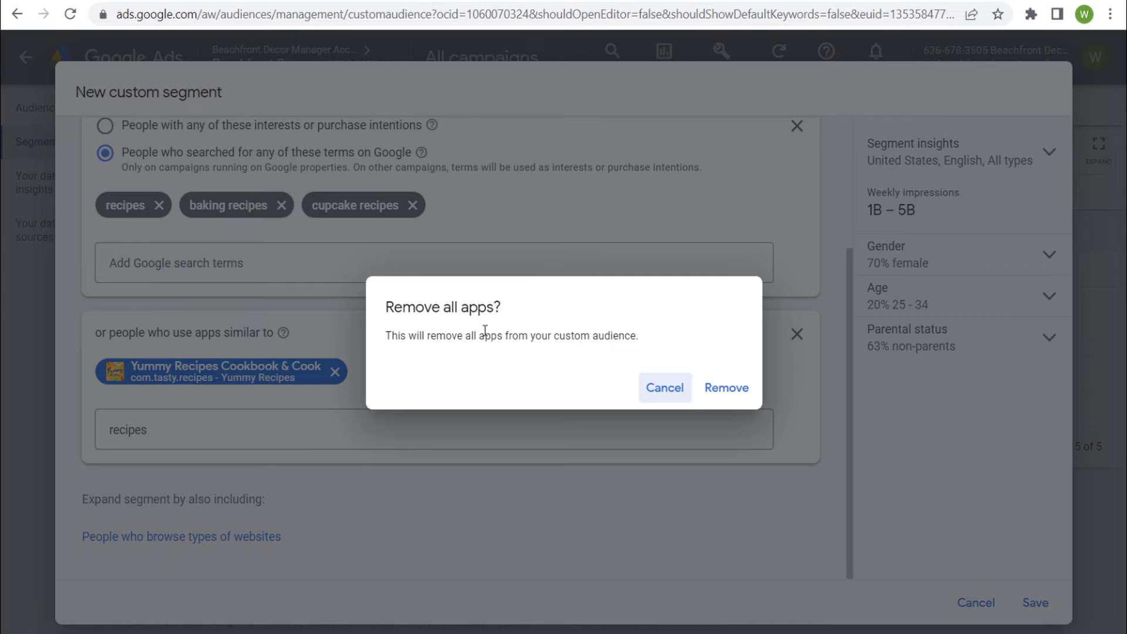
{"action": "left_click", "coordinate": [724, 392]}
{"action": "left_click_drag", "start_coordinate": [88, 476], "coordinate": [321, 481]}
{"action": "left_click", "coordinate": [339, 478]}
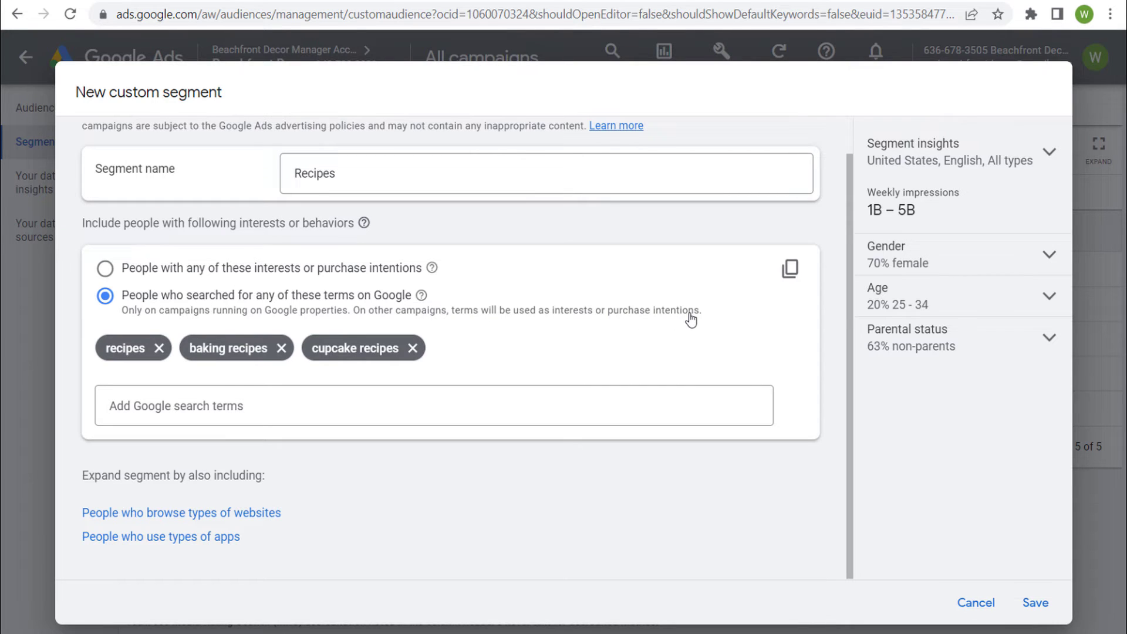
Step: Replace the 'recipes' search term with 'cake recipes' and 'pie recipes'
{"action": "left_click", "coordinate": [159, 347]}
{"action": "left_click", "coordinate": [276, 402]}
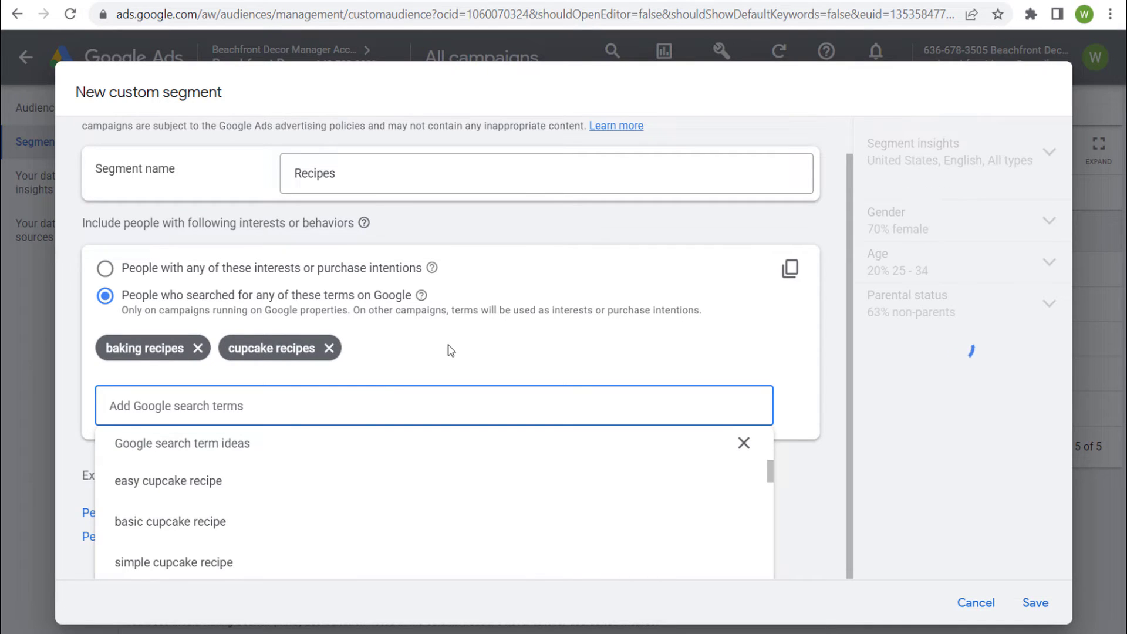
{"action": "type", "text": "cake "}
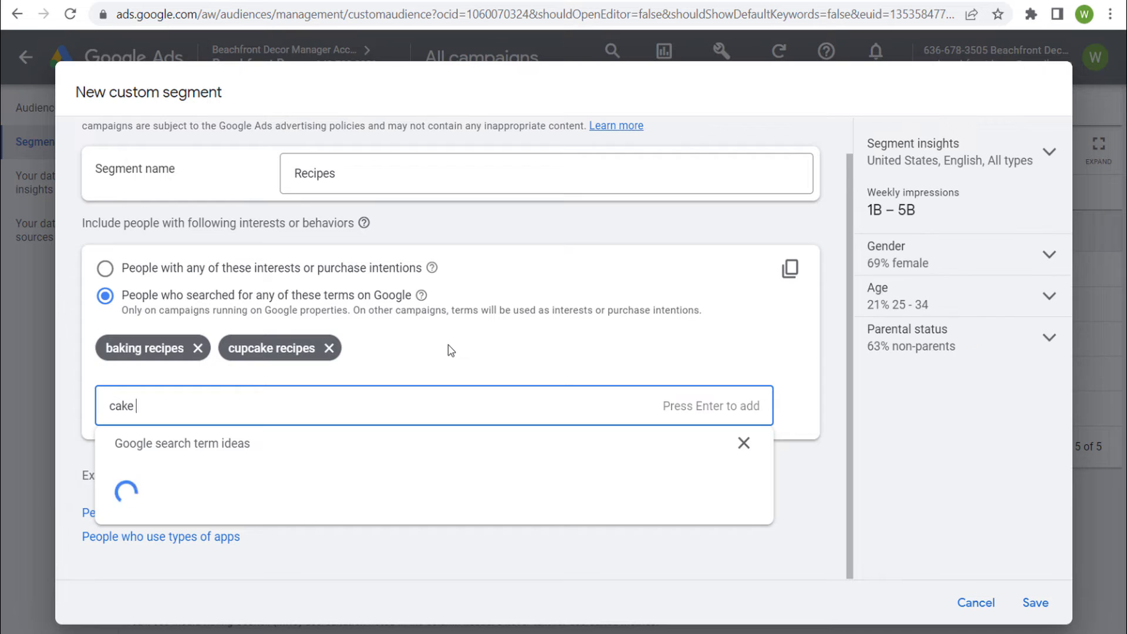
{"action": "type", "text": "recipes"}
{"action": "key", "text": "Return"}
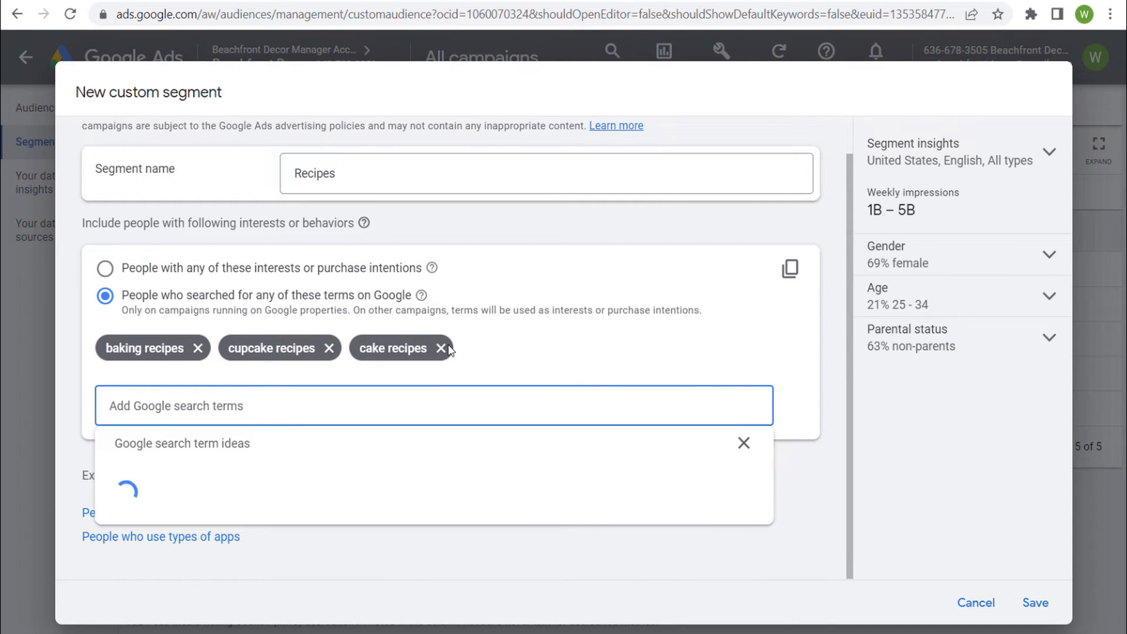
{"action": "type", "text": "pie r"}
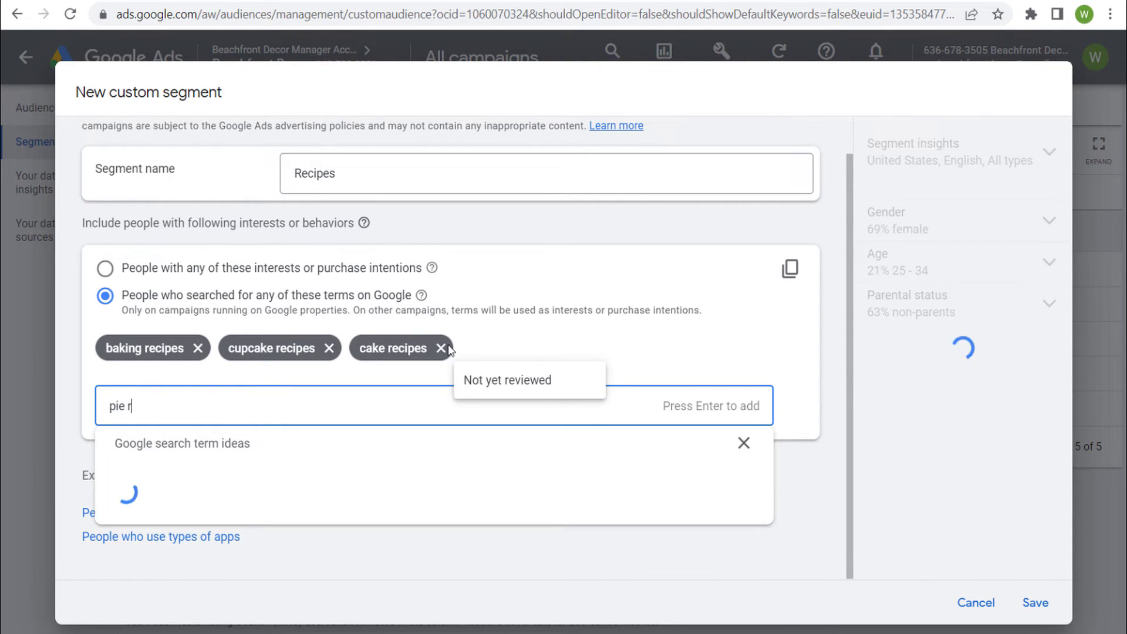
{"action": "type", "text": "ecipes"}
{"action": "key", "text": "Return"}
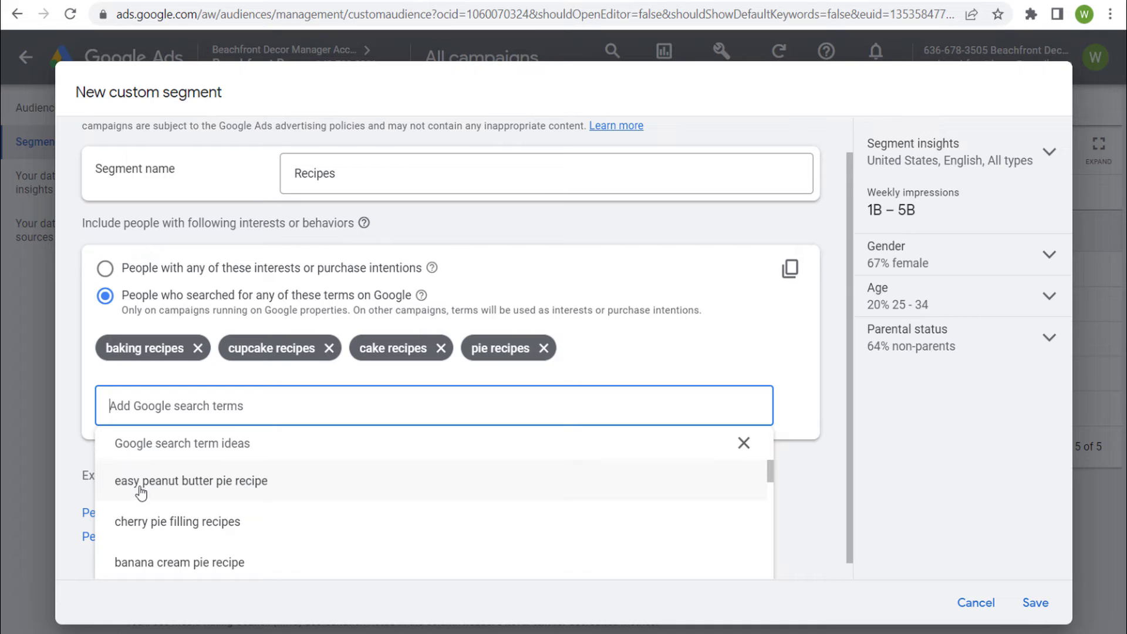
Step: Add easy peanut butter pie, cherry pie filling and banana cream pie recipe ideas, then save
{"action": "left_click", "coordinate": [286, 487]}
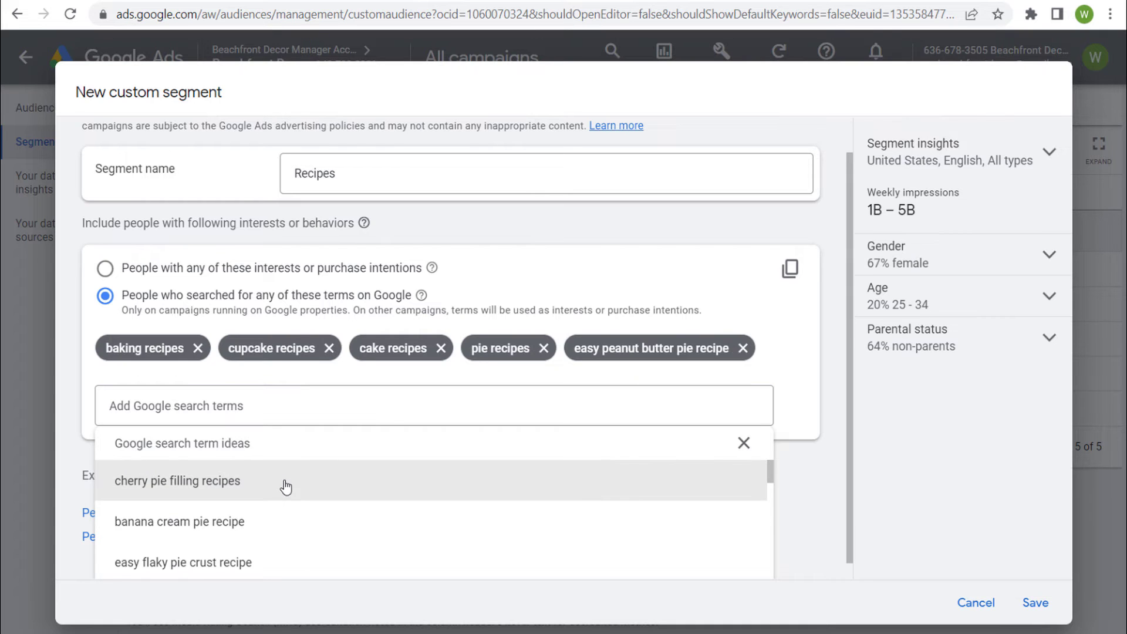
{"action": "left_click", "coordinate": [282, 486]}
{"action": "left_click", "coordinate": [376, 528]}
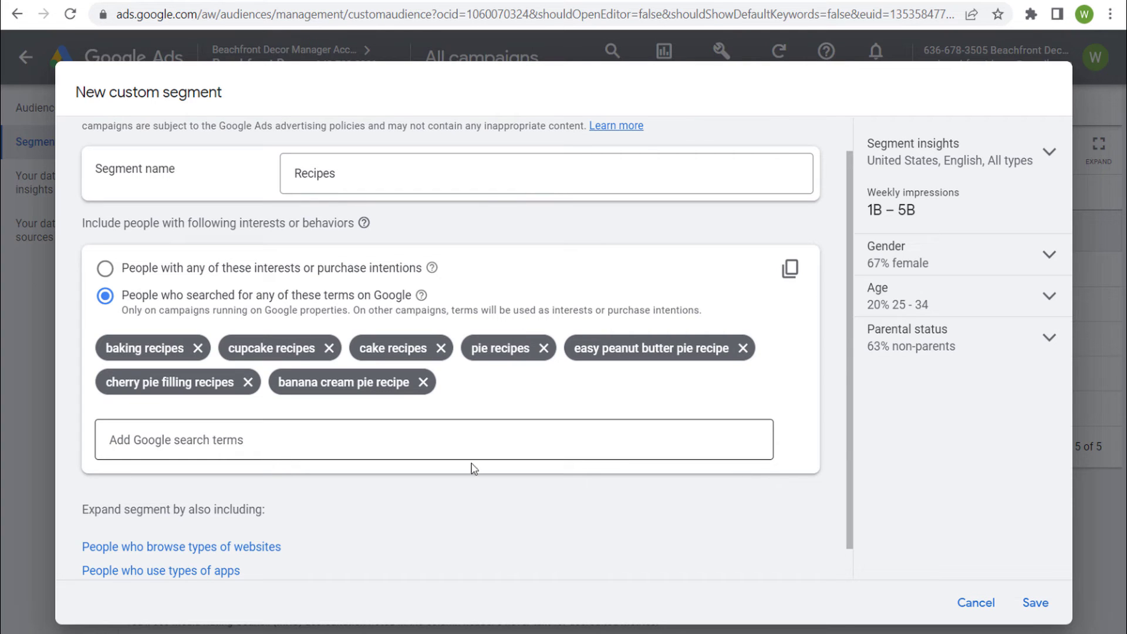
{"action": "left_click", "coordinate": [1035, 603]}
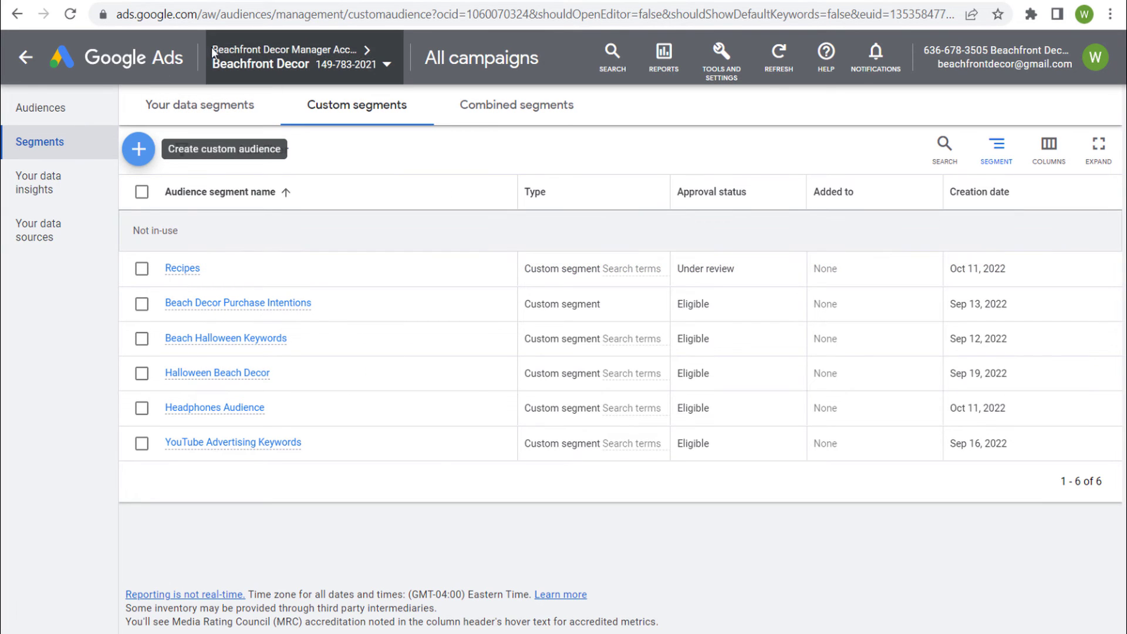
Step: Go to the account Overview and begin a brand new campaign
{"action": "left_click", "coordinate": [101, 62]}
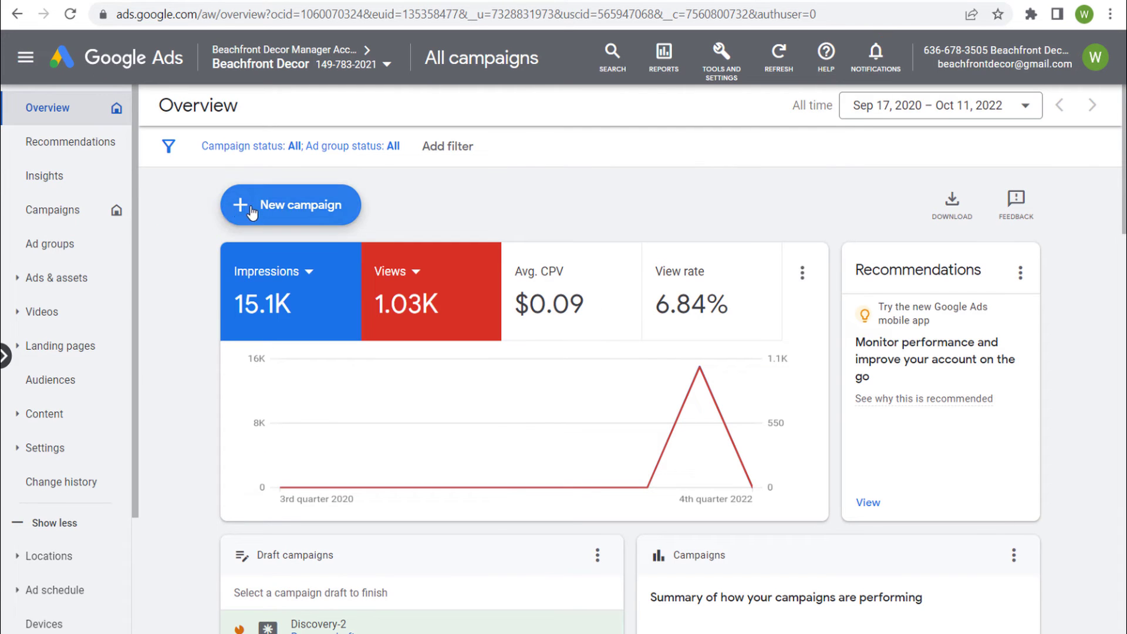
{"action": "left_click", "coordinate": [252, 222]}
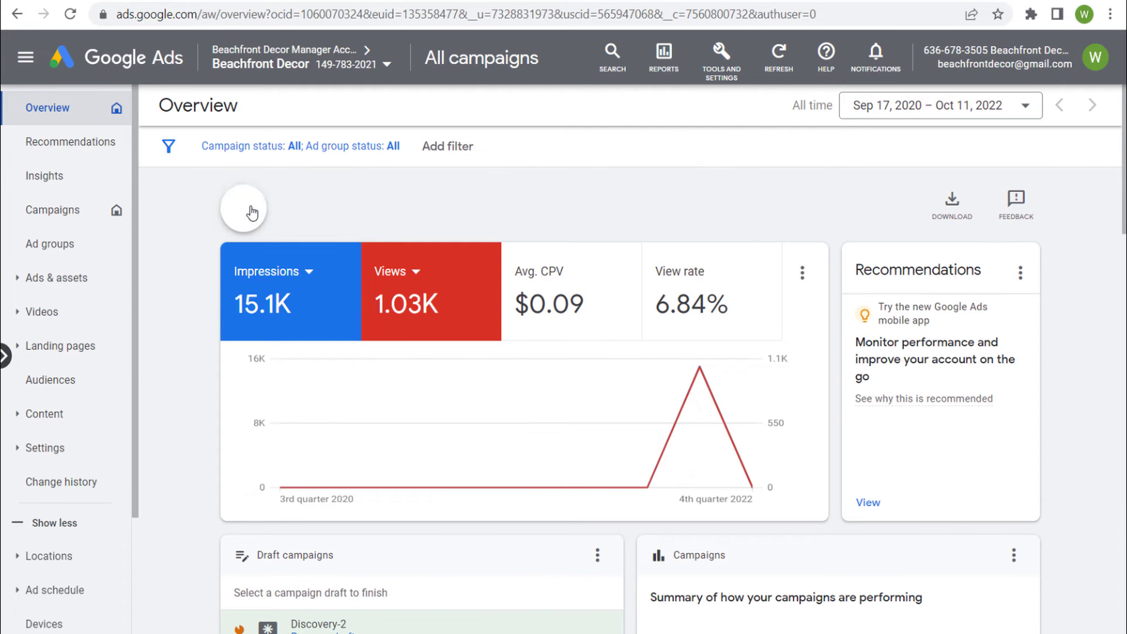
{"action": "left_click", "coordinate": [253, 225]}
Step: Choose the Sales objective, keeping only the Purchases conversion goal
{"action": "left_click", "coordinate": [240, 270]}
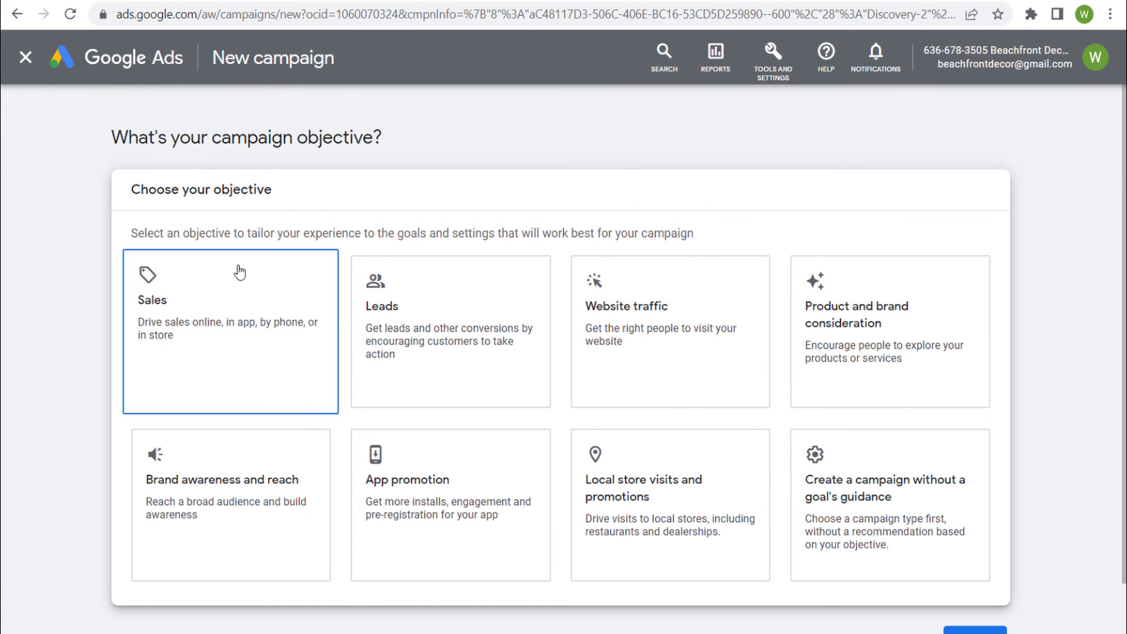
{"action": "scroll", "coordinate": [59, 315], "scroll_direction": "down", "scroll_amount": 5}
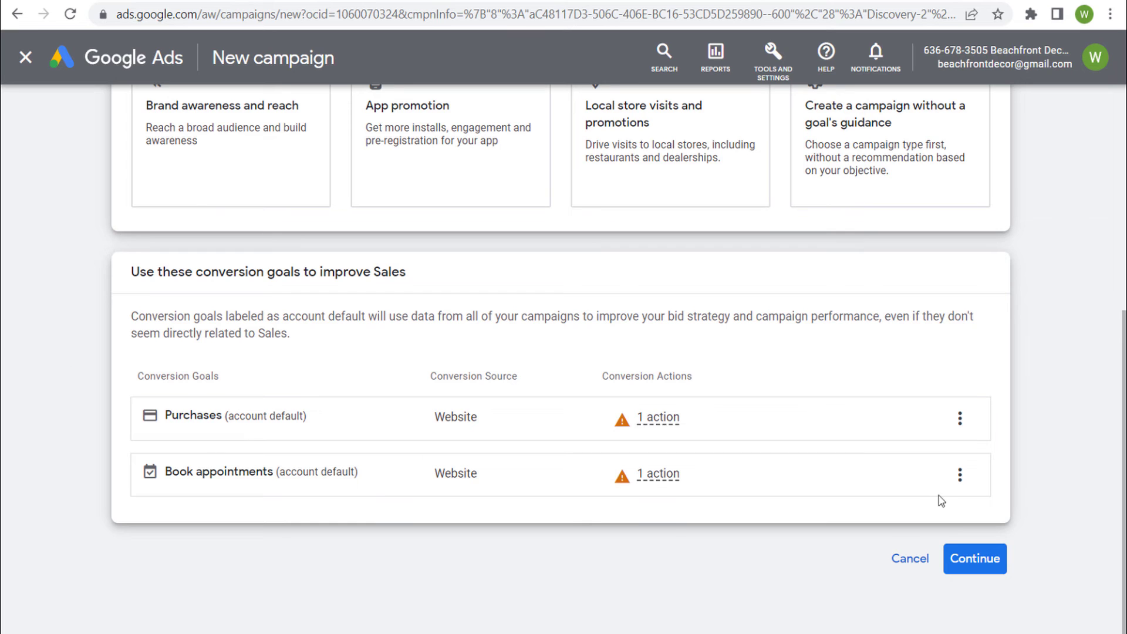
{"action": "left_click", "coordinate": [960, 477]}
{"action": "left_click", "coordinate": [966, 483]}
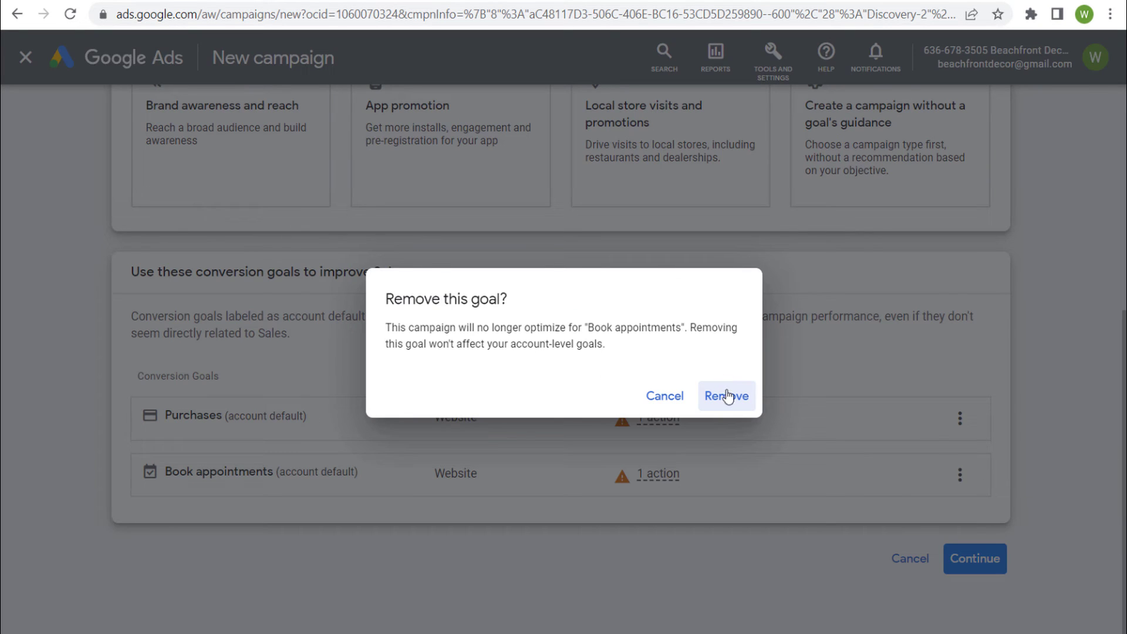
{"action": "left_click", "coordinate": [727, 395]}
{"action": "left_click", "coordinate": [977, 559]}
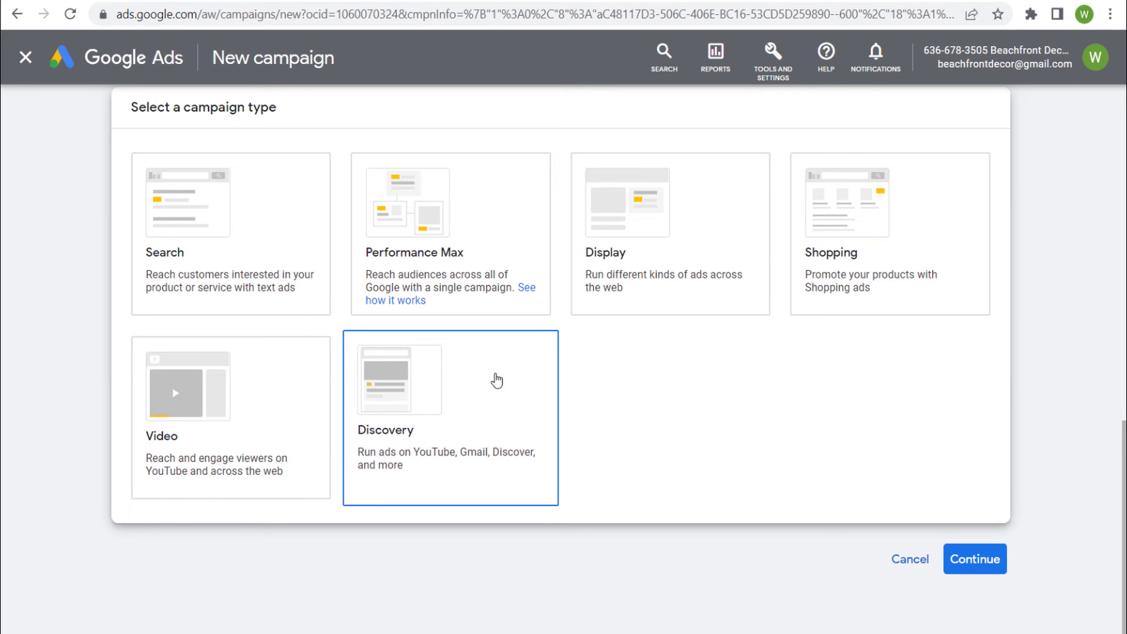
Step: Pick the Video campaign type and start a new audience in the Audience section
{"action": "left_click", "coordinate": [260, 422]}
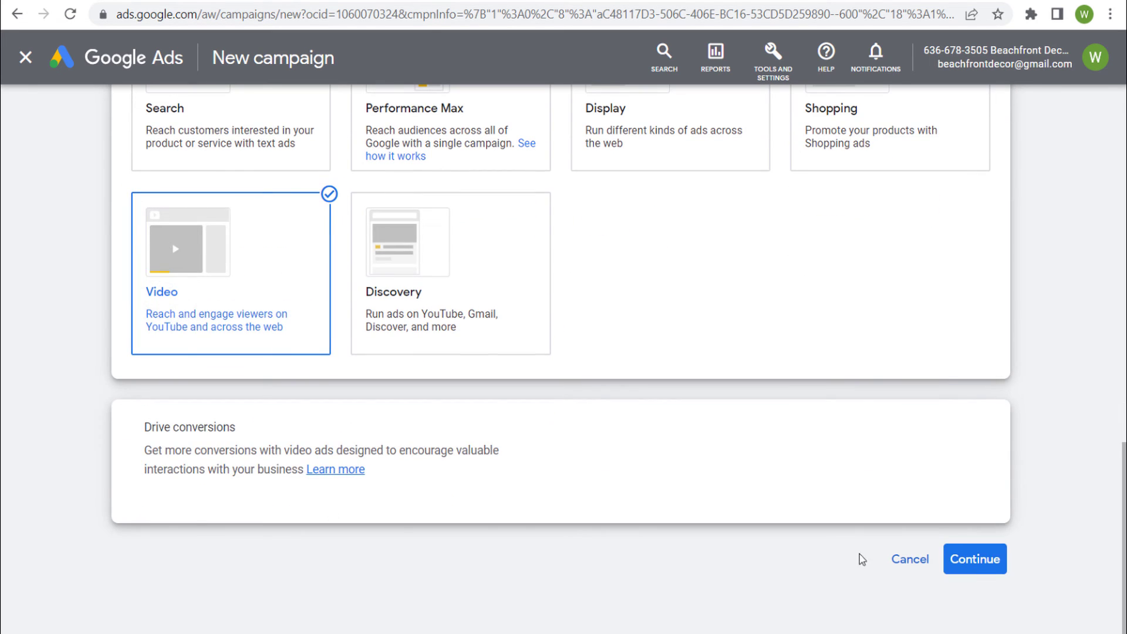
{"action": "left_click", "coordinate": [975, 561]}
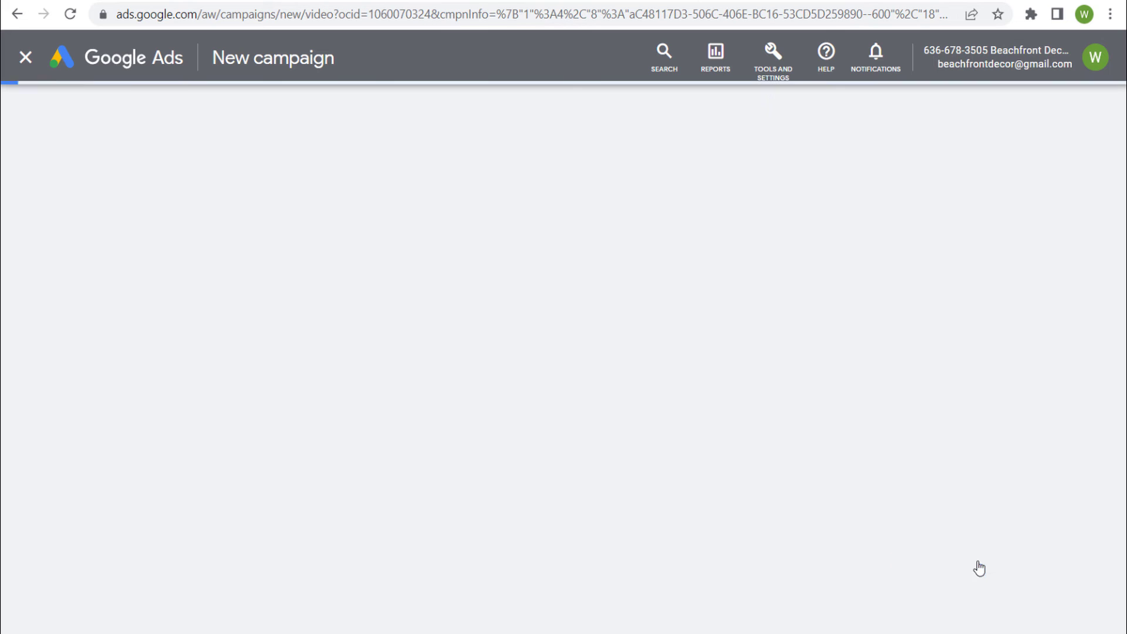
{"action": "scroll", "coordinate": [568, 294], "scroll_direction": "down", "scroll_amount": 6}
{"action": "scroll", "coordinate": [554, 289], "scroll_direction": "down", "scroll_amount": 12}
{"action": "scroll", "coordinate": [545, 273], "scroll_direction": "down", "scroll_amount": 9}
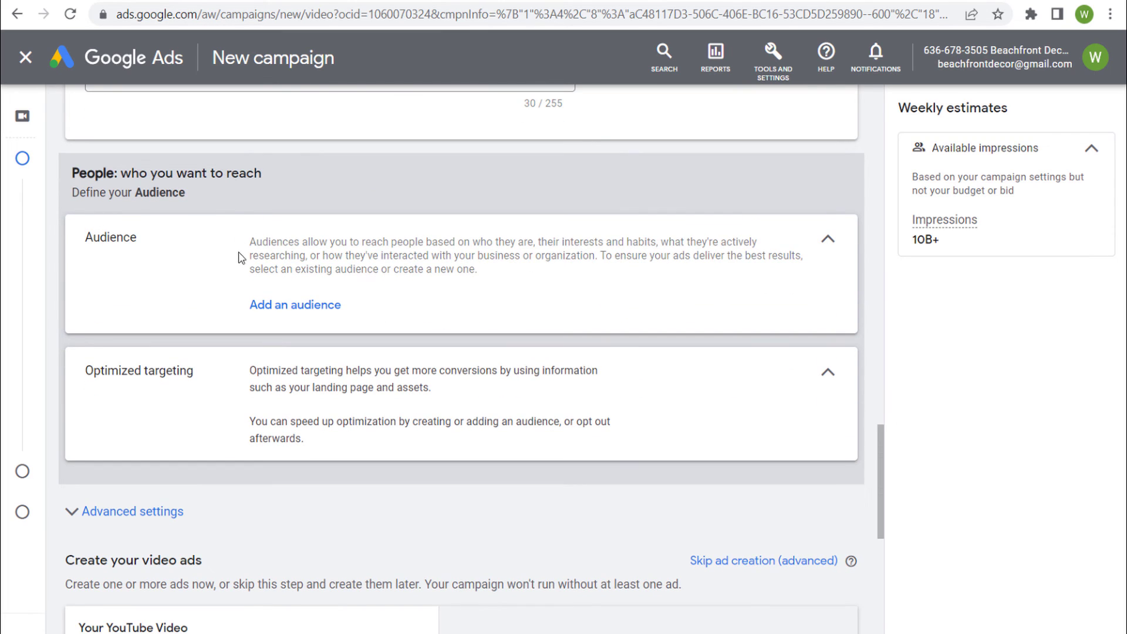
{"action": "left_click", "coordinate": [305, 313]}
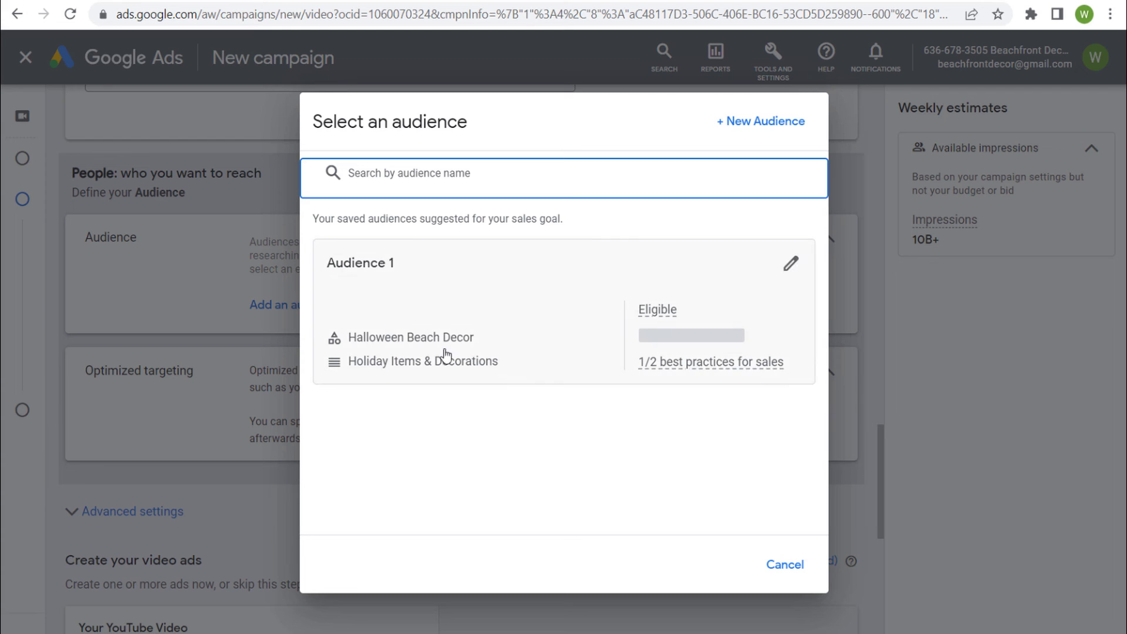
{"action": "left_click", "coordinate": [736, 124]}
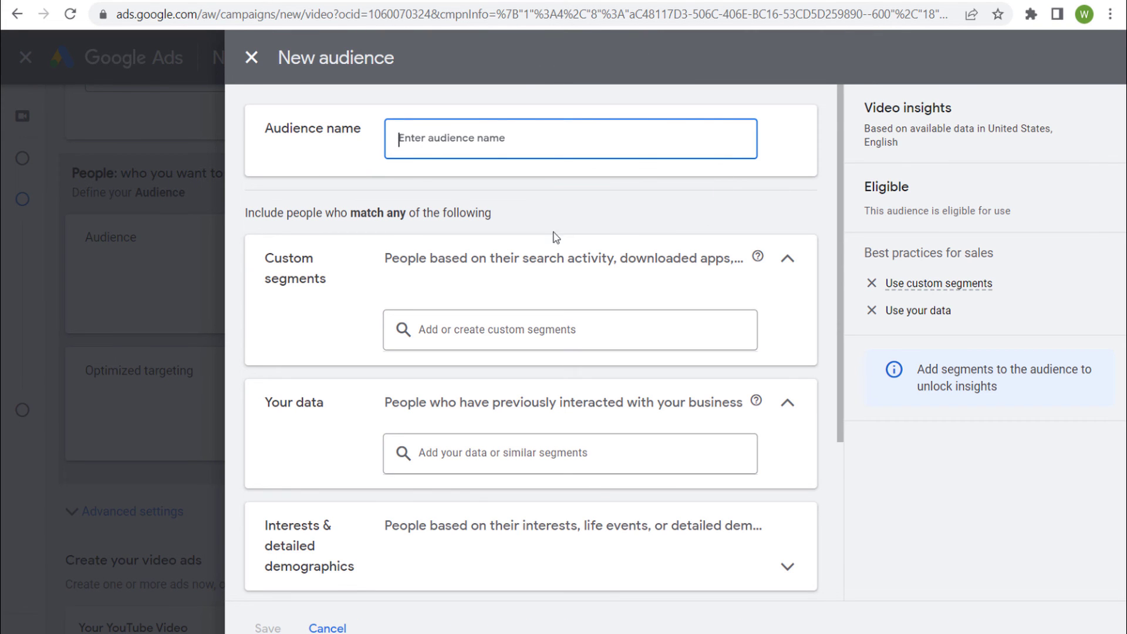
Step: Add the saved Recipes custom segment to the new audience
{"action": "left_click", "coordinate": [455, 330]}
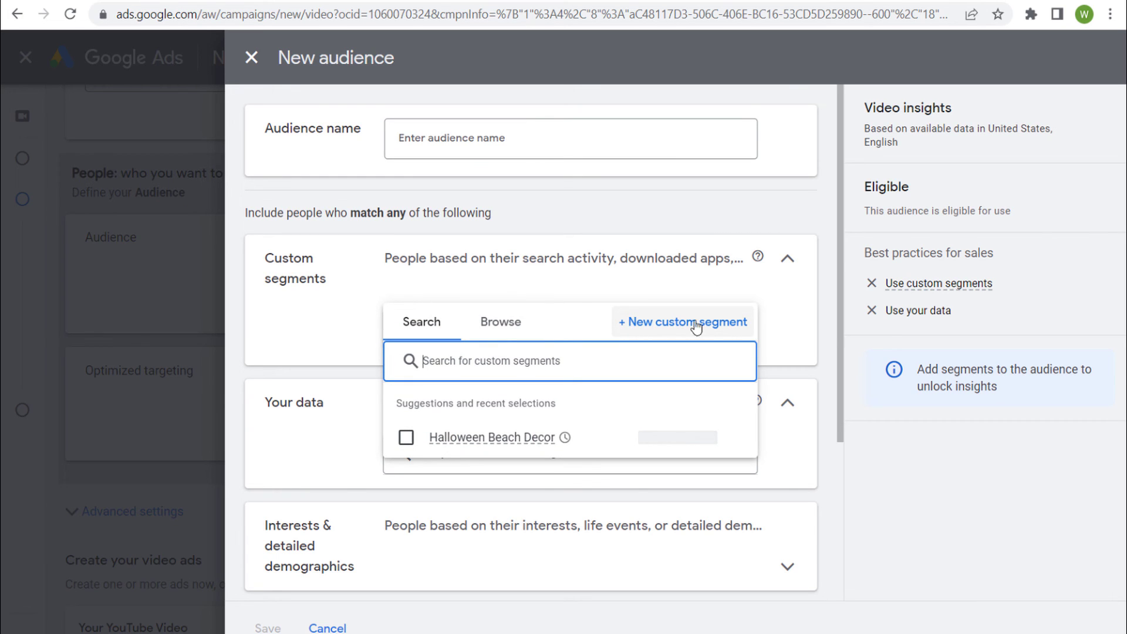
{"action": "left_click", "coordinate": [498, 323]}
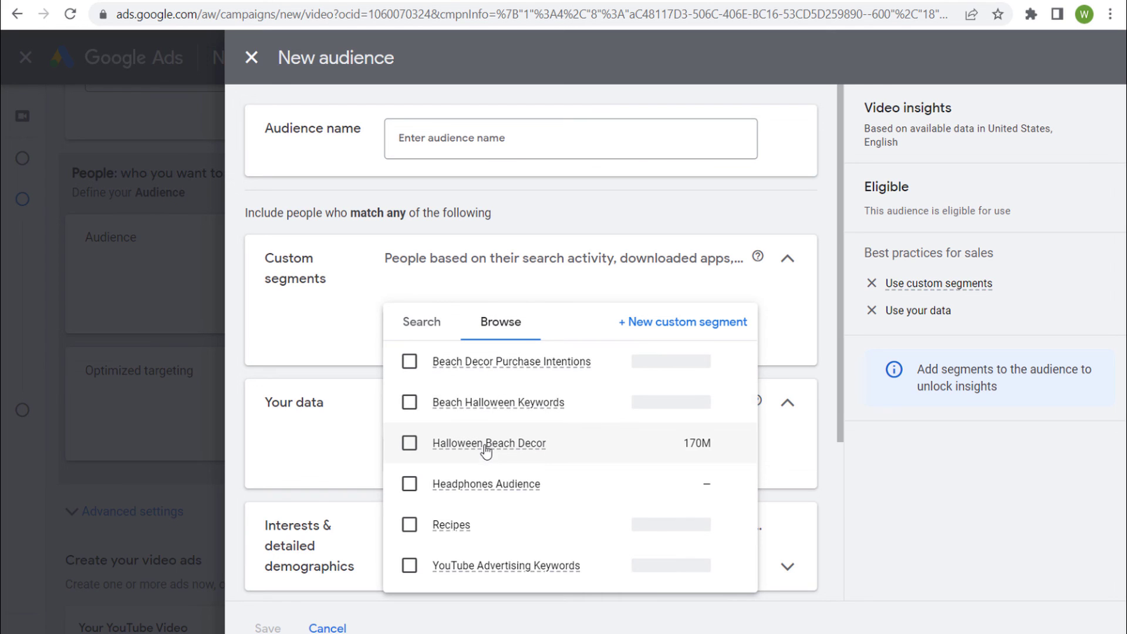
{"action": "left_click", "coordinate": [409, 525]}
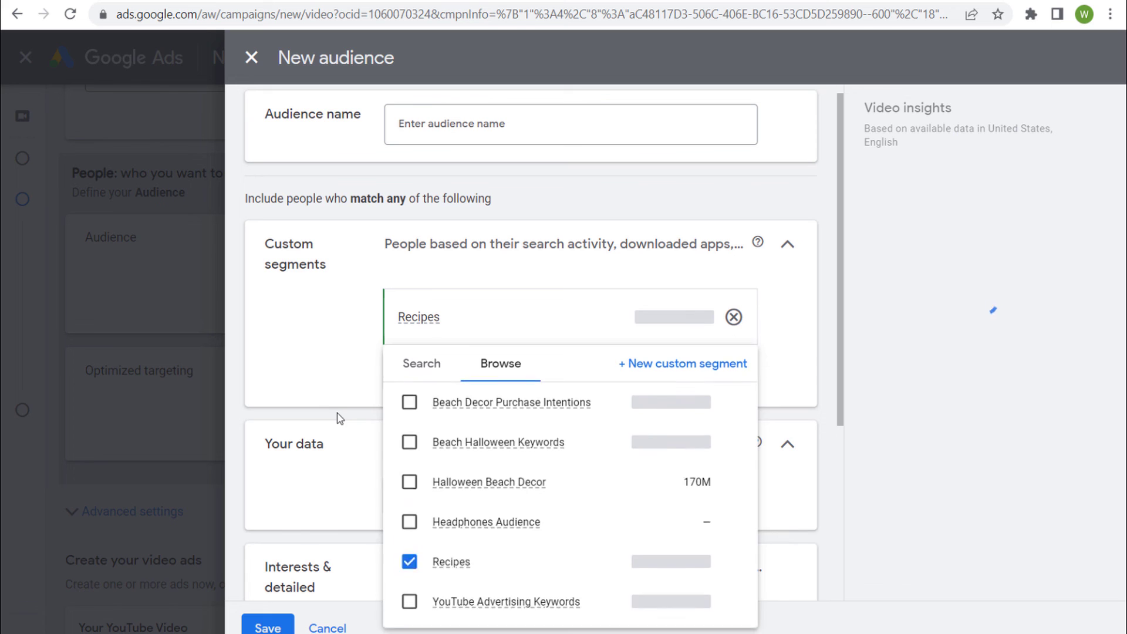
{"action": "left_click", "coordinate": [340, 420]}
Step: Review the audience insights, including top interests and the age and gender breakdowns
{"action": "scroll", "coordinate": [363, 387], "scroll_direction": "up", "scroll_amount": 1}
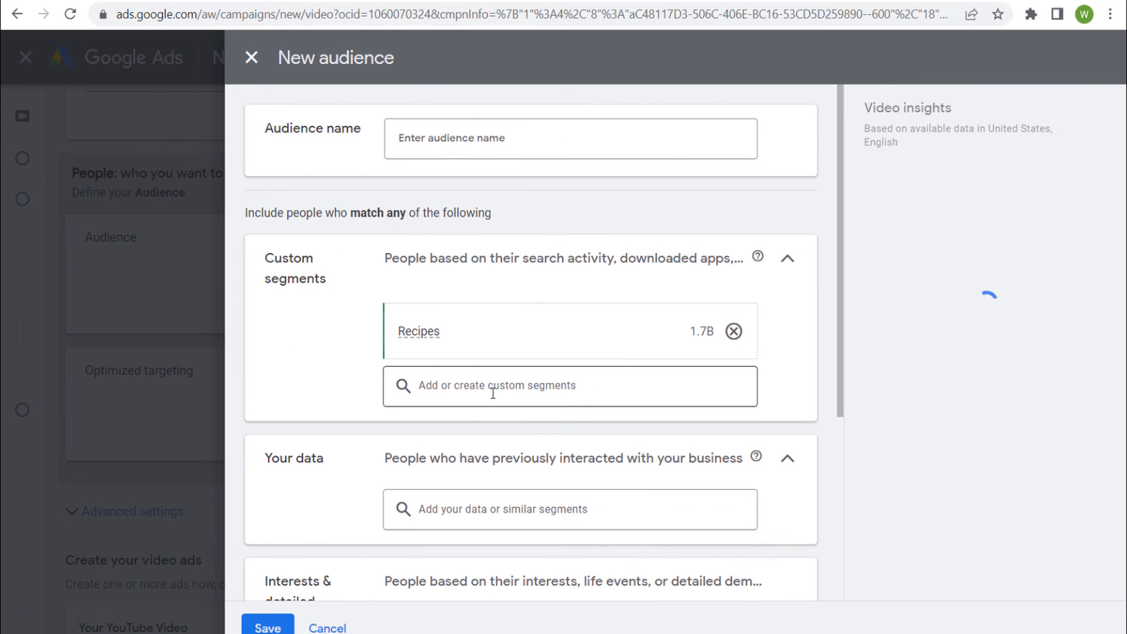
{"action": "scroll", "coordinate": [343, 518], "scroll_direction": "down", "scroll_amount": 3}
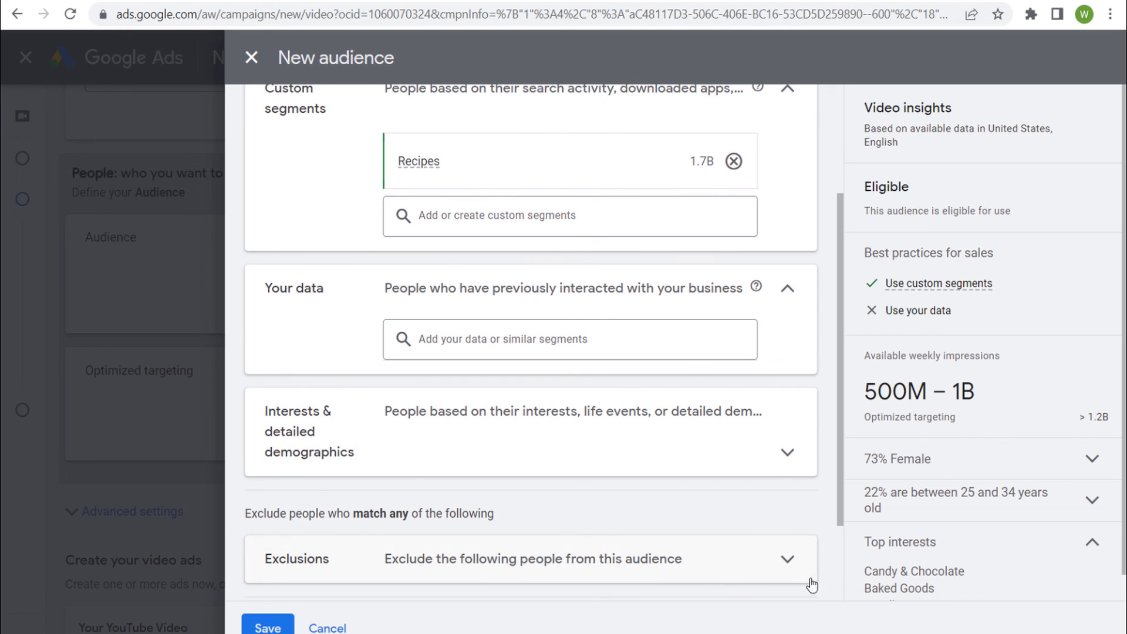
{"action": "scroll", "coordinate": [980, 470], "scroll_direction": "down", "scroll_amount": 1}
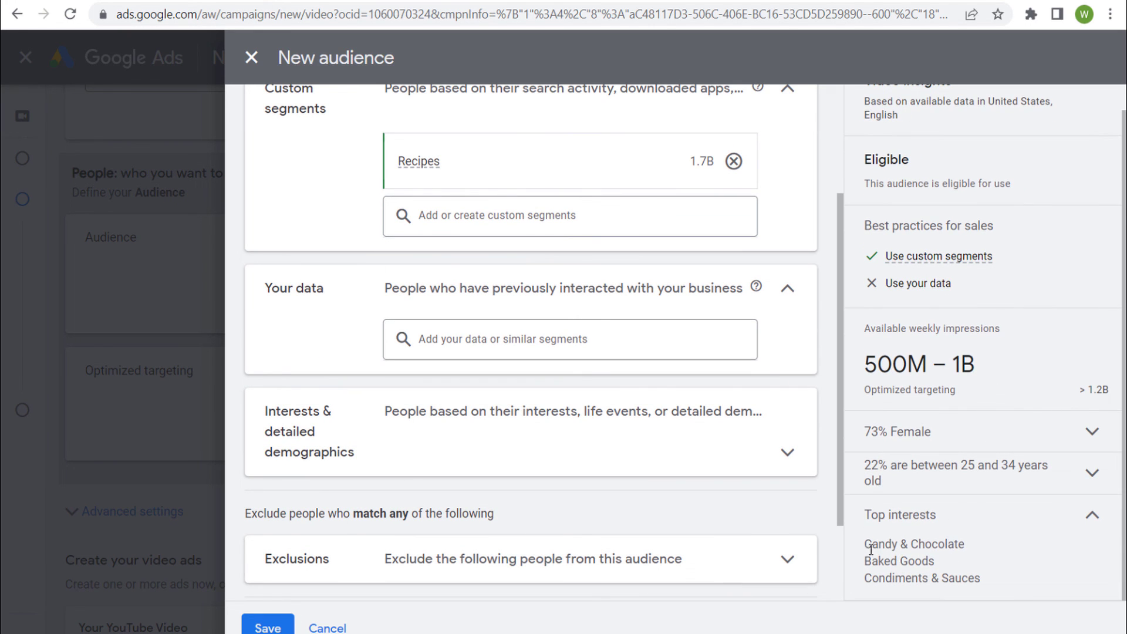
{"action": "left_click_drag", "start_coordinate": [866, 543], "coordinate": [1024, 584]}
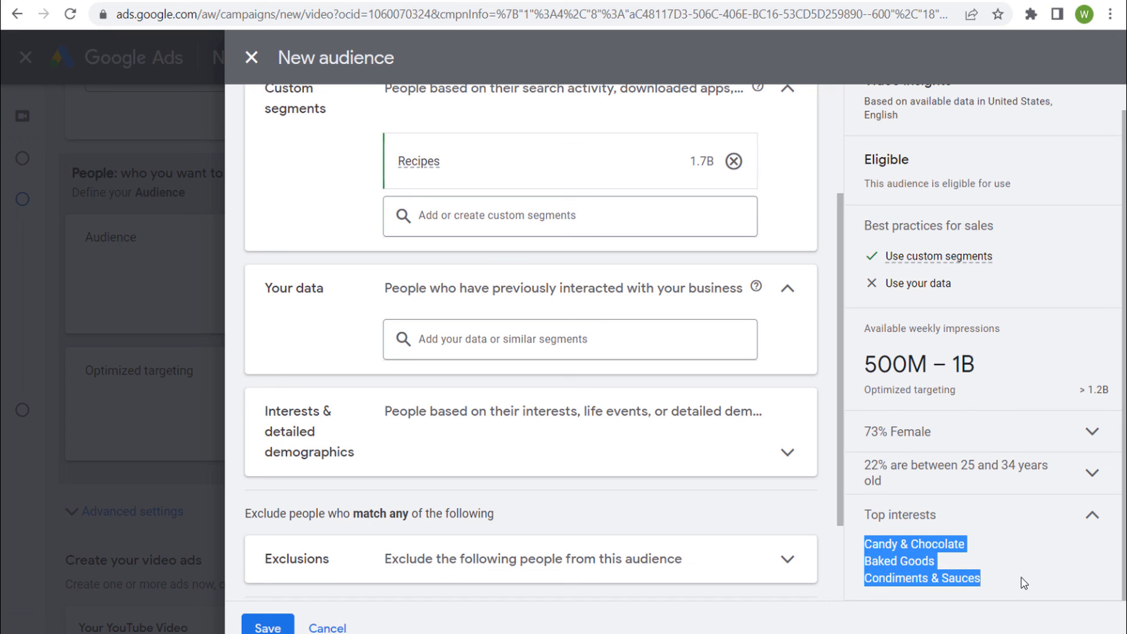
{"action": "left_click", "coordinate": [1033, 569]}
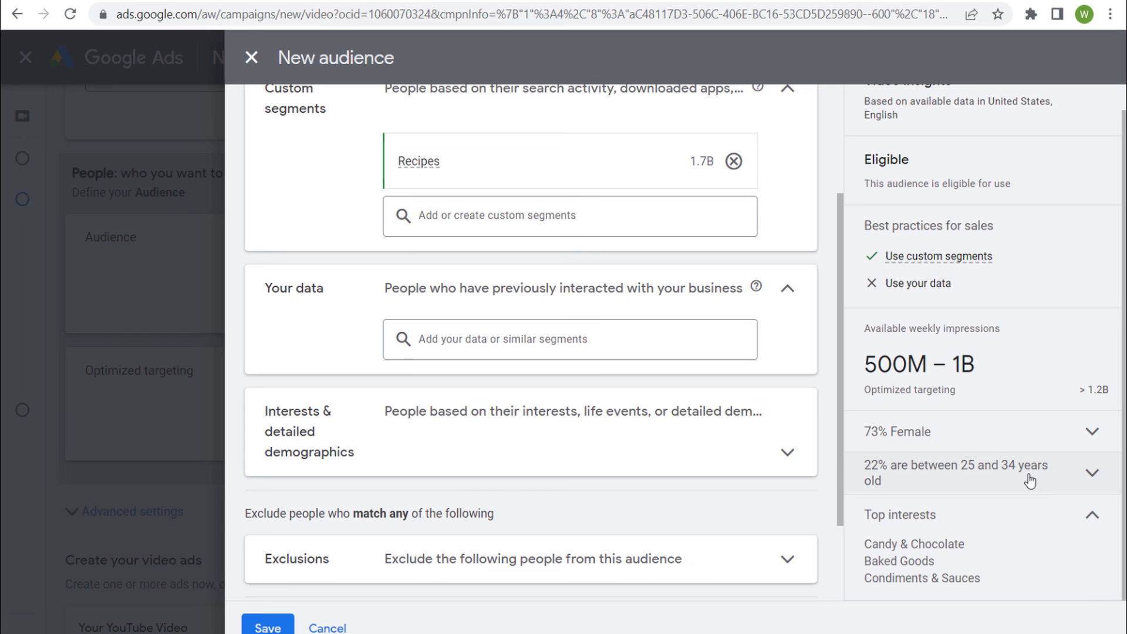
{"action": "left_click", "coordinate": [992, 475]}
{"action": "scroll", "coordinate": [1031, 483], "scroll_direction": "down", "scroll_amount": 2}
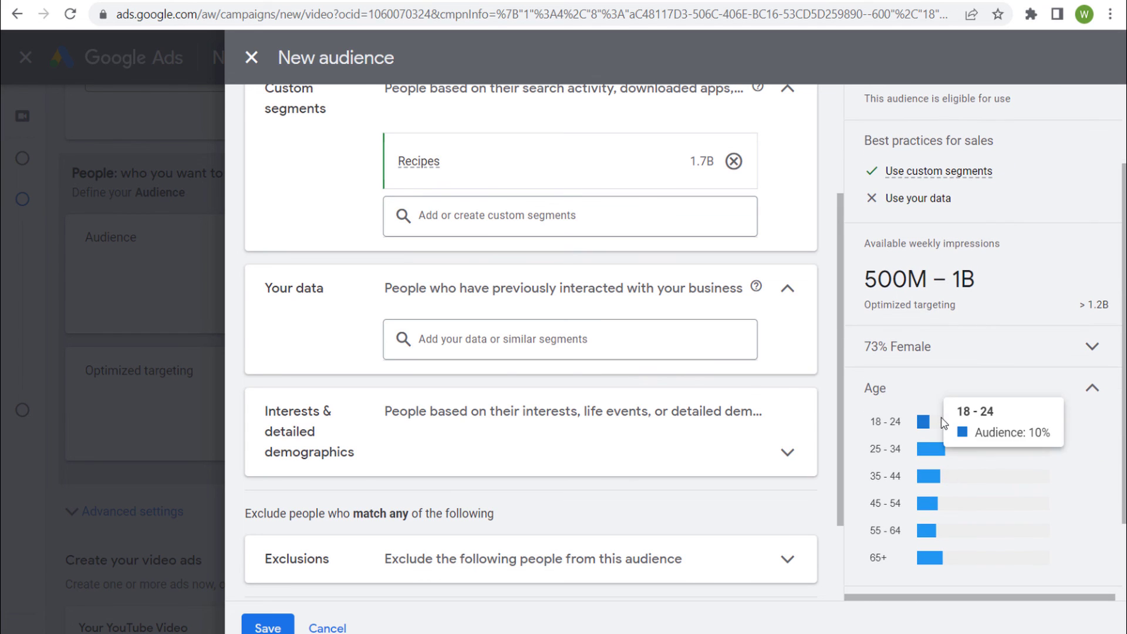
{"action": "left_click", "coordinate": [1086, 345]}
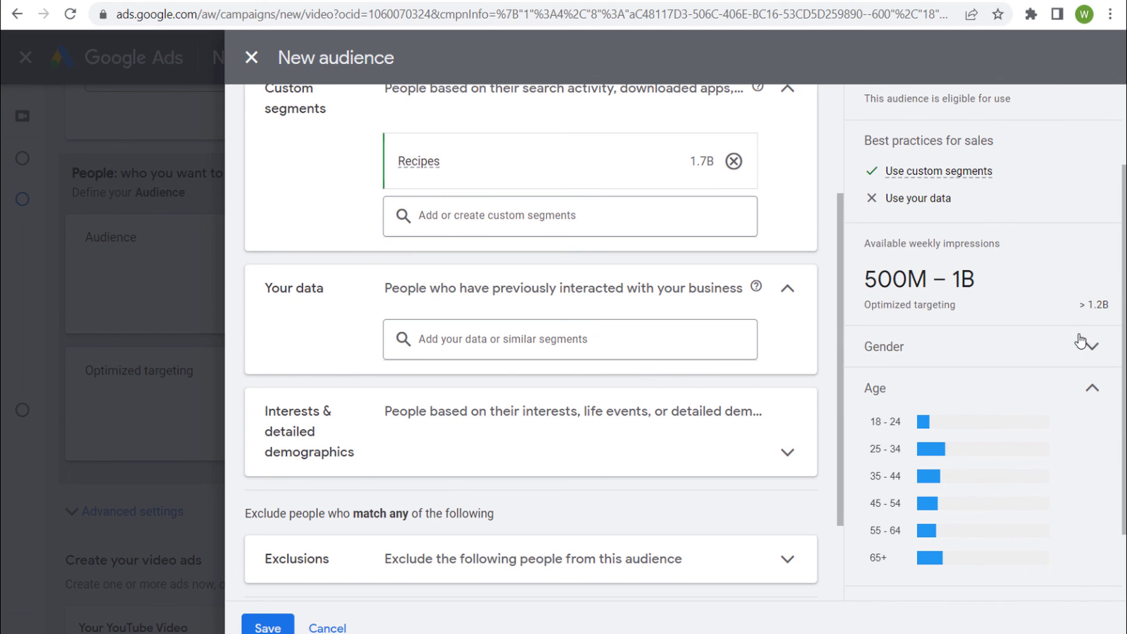
{"action": "left_click", "coordinate": [1013, 345]}
{"action": "scroll", "coordinate": [1007, 317], "scroll_direction": "up", "scroll_amount": 2}
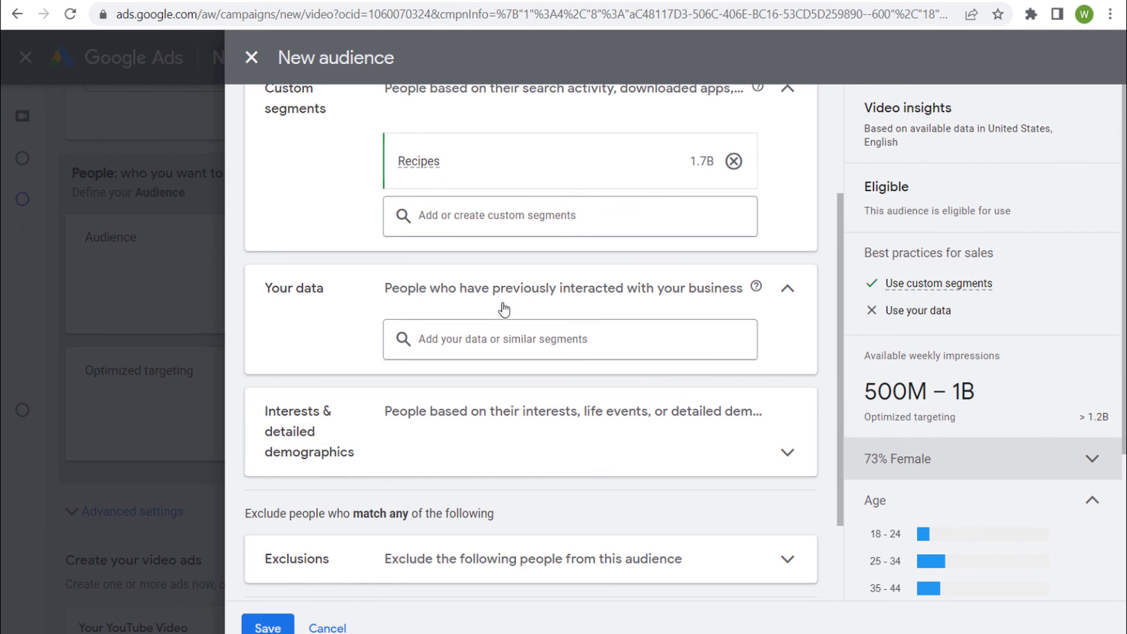
{"action": "scroll", "coordinate": [505, 301], "scroll_direction": "up", "scroll_amount": 3}
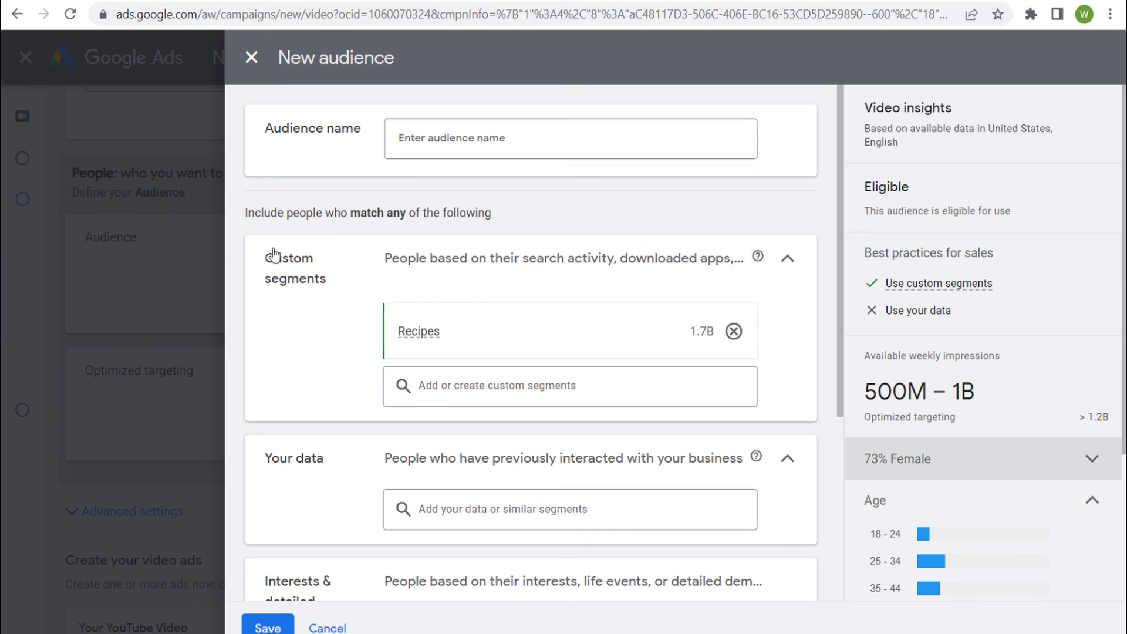
Step: Discard the unsaved audience and close the audience picker without selecting one
{"action": "left_click", "coordinate": [325, 627]}
{"action": "left_click", "coordinate": [697, 392]}
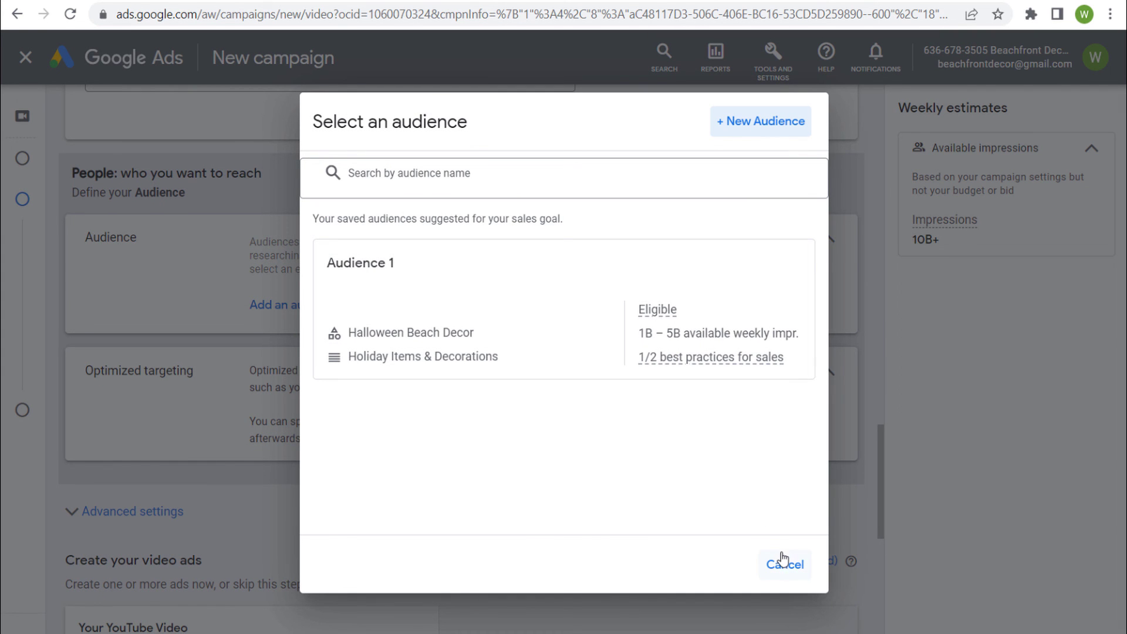
{"action": "left_click", "coordinate": [784, 566]}
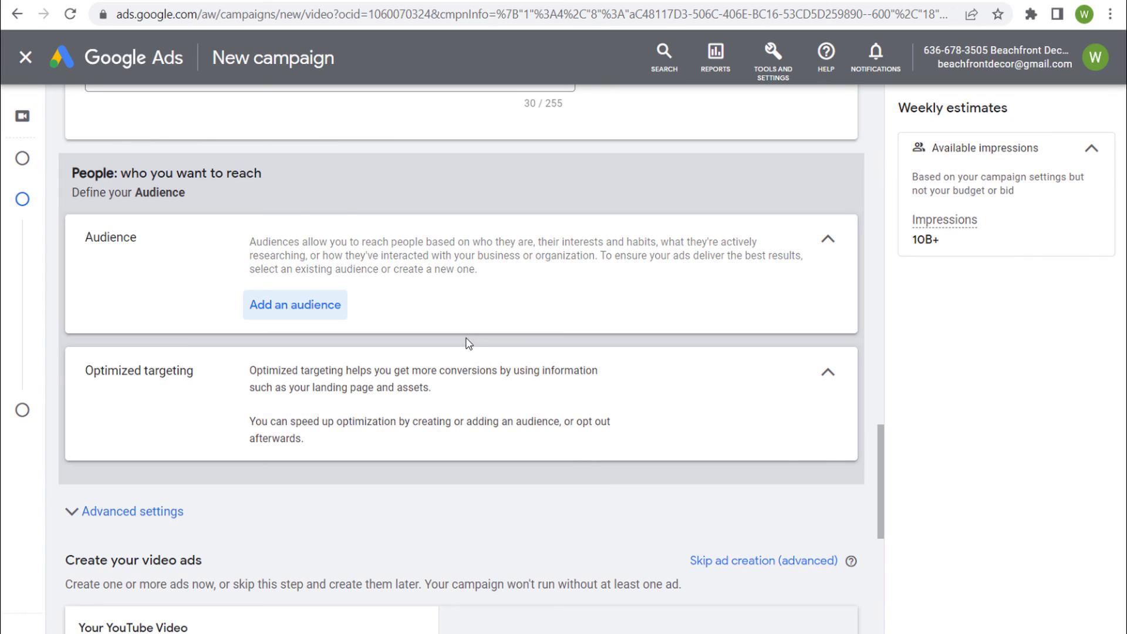